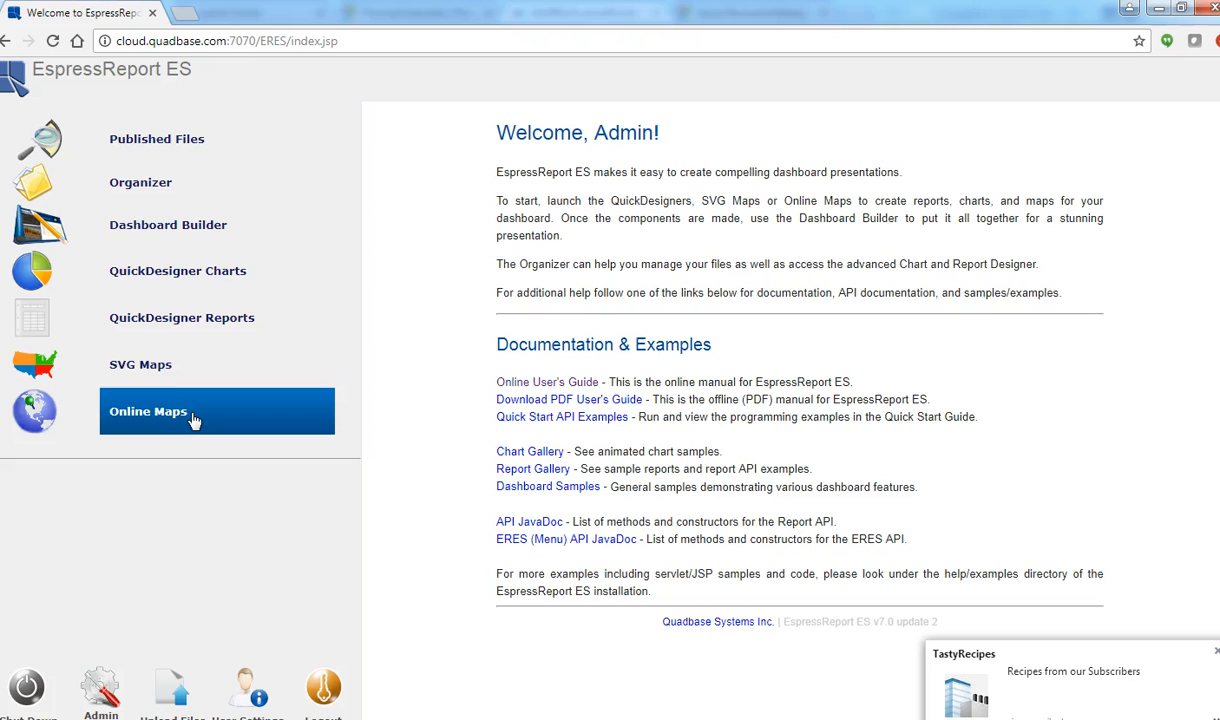
Step: Create a new online map using the SalesByCity query of the Demo_Online_Maps database as its data source
left_click(148, 412)
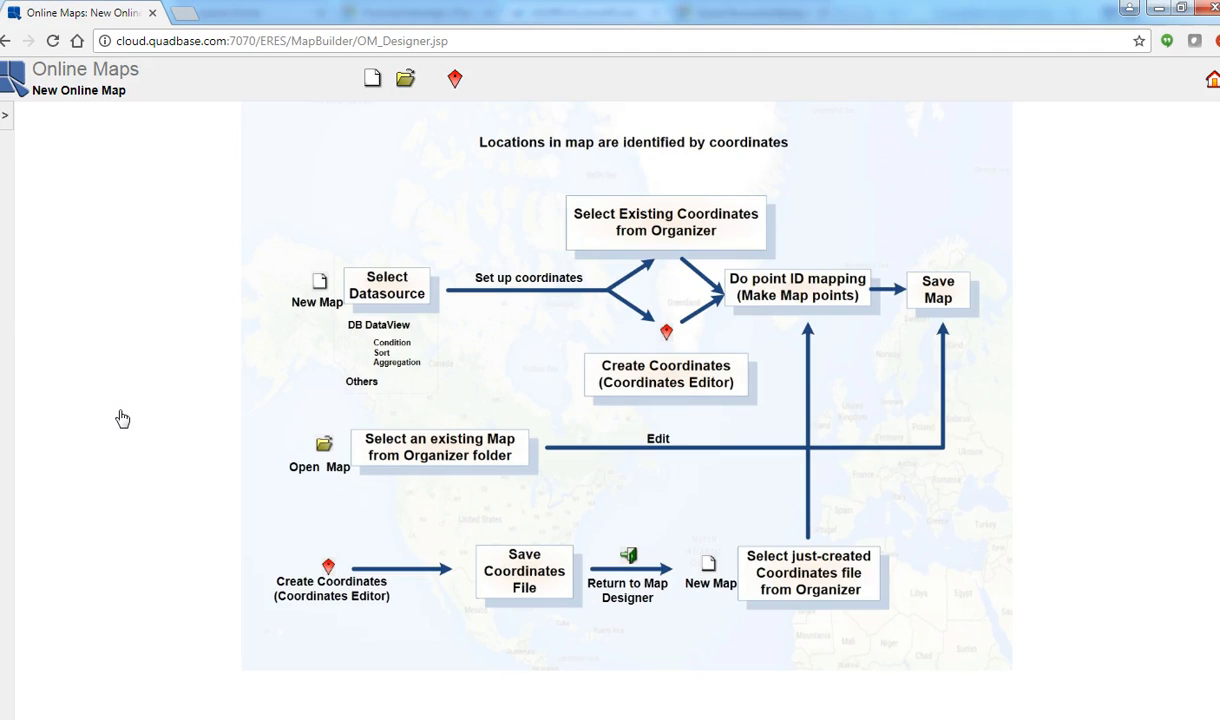
left_click(372, 79)
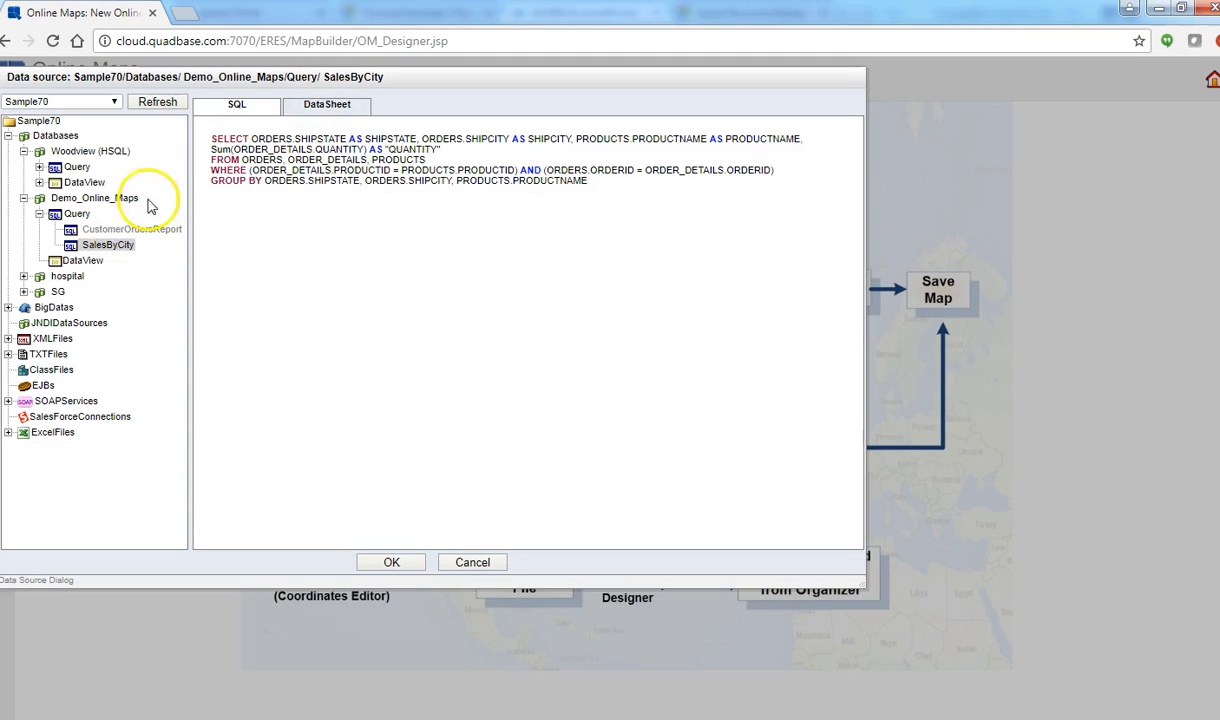
left_click(316, 114)
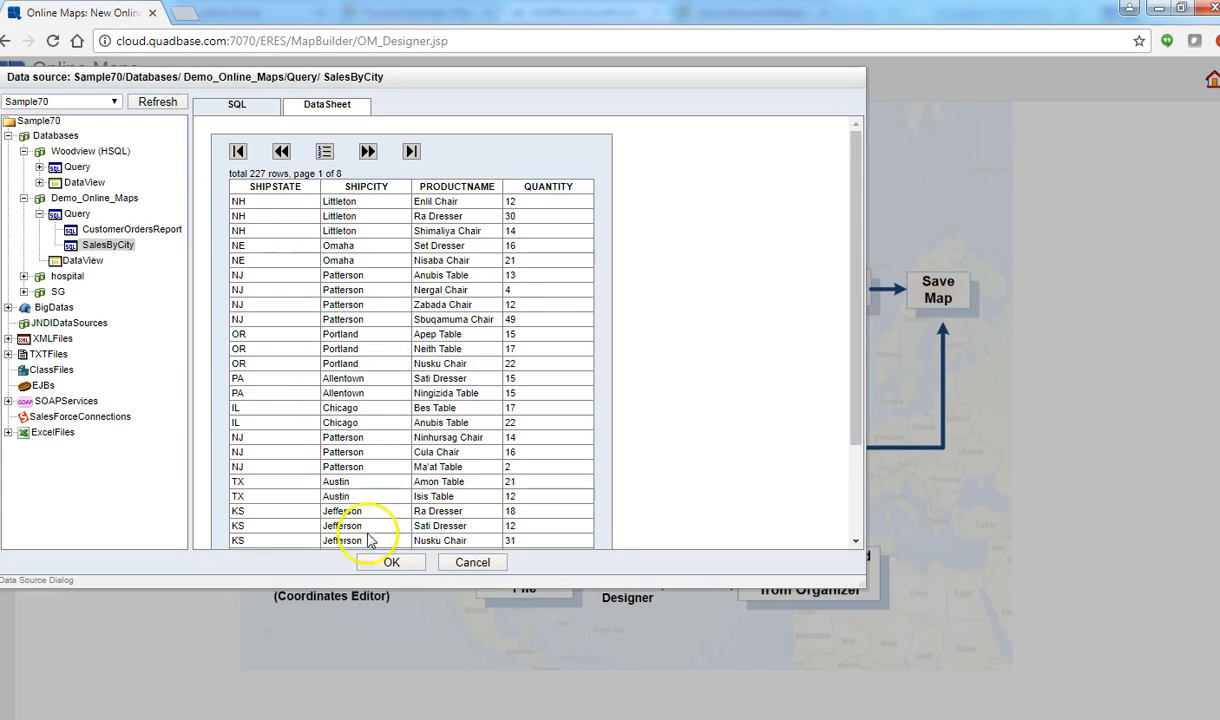
left_click(390, 563)
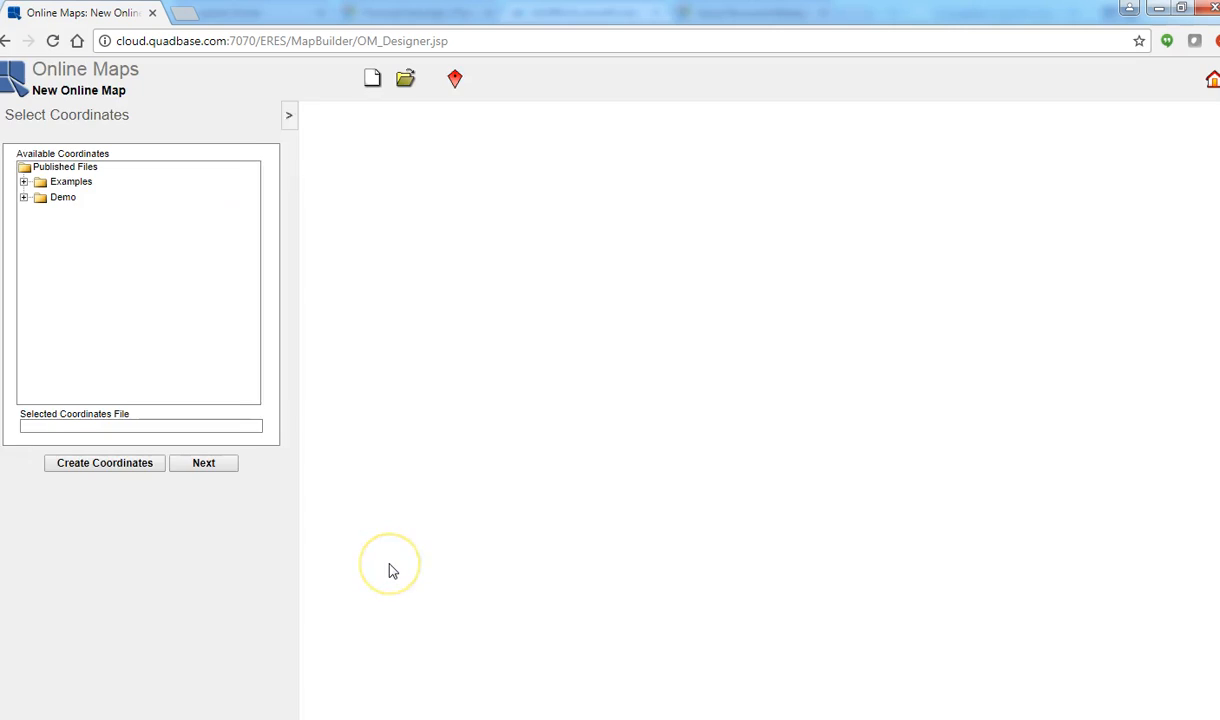
Step: Use the Coordinages_Jul19_16 coordinates file from the Demo folder and apply the mapping of CITY to SHIPCITY and STATE to SHIPSTATE
left_click(37, 197)
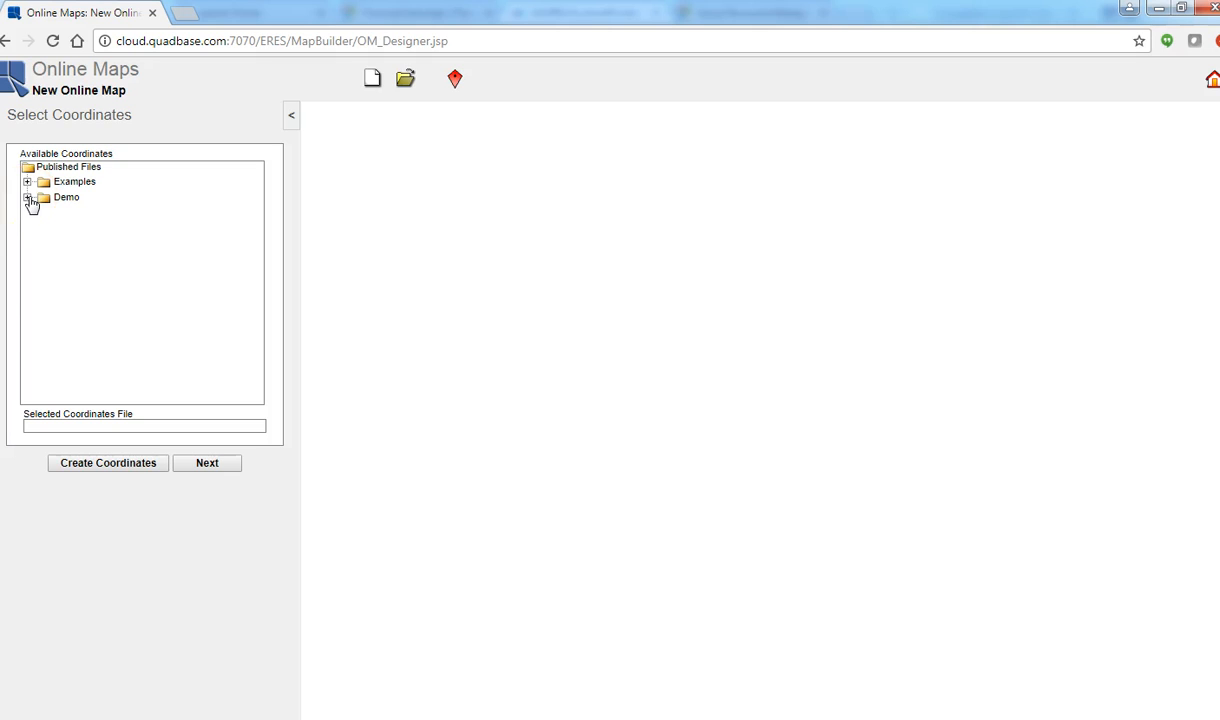
left_click(30, 199)
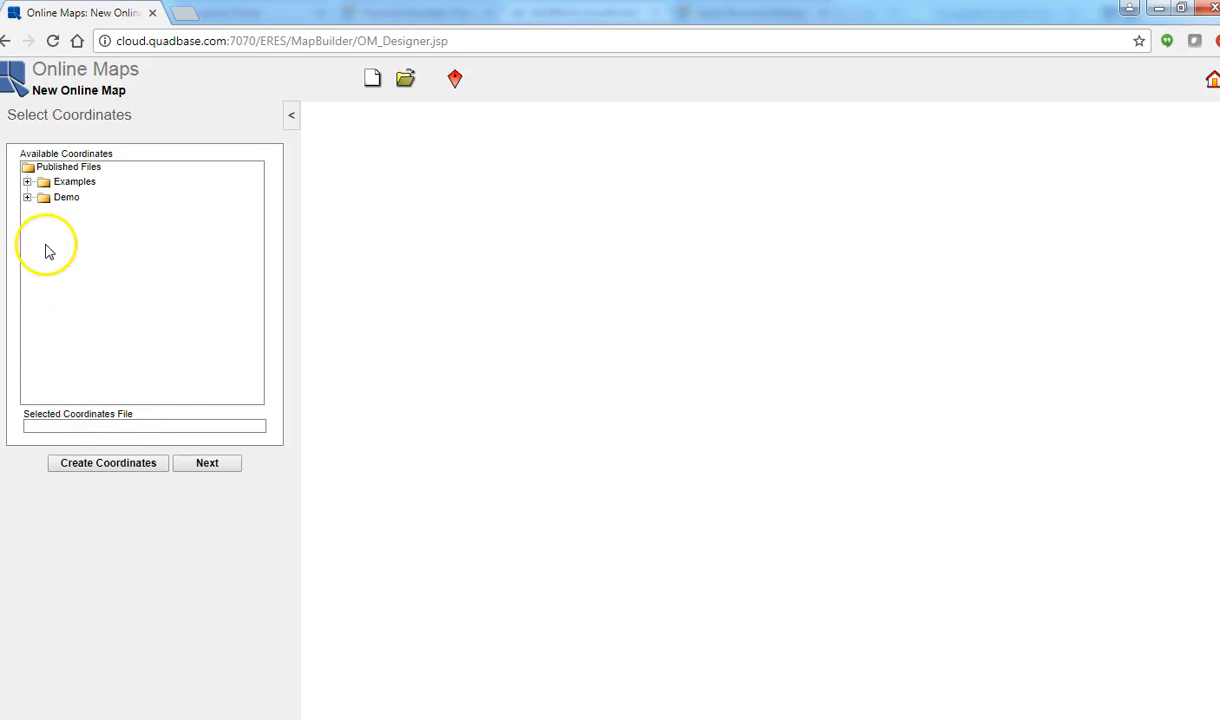
left_click(27, 197)
left_click(84, 218)
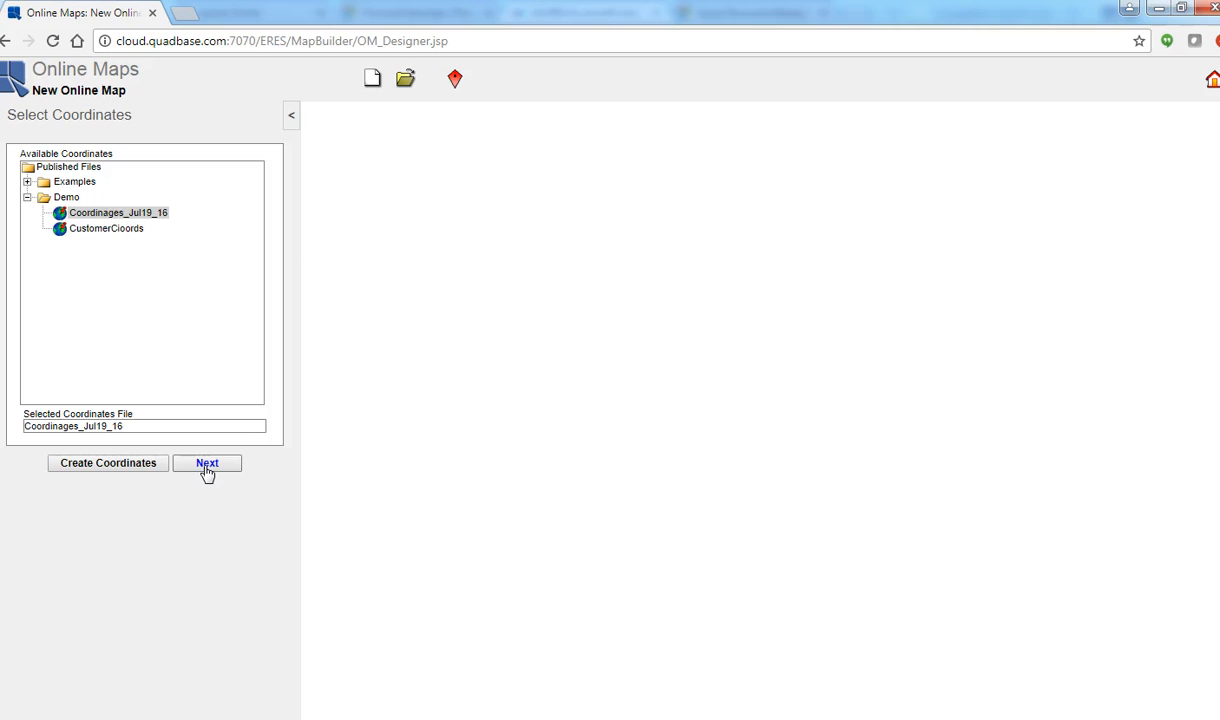
left_click(206, 465)
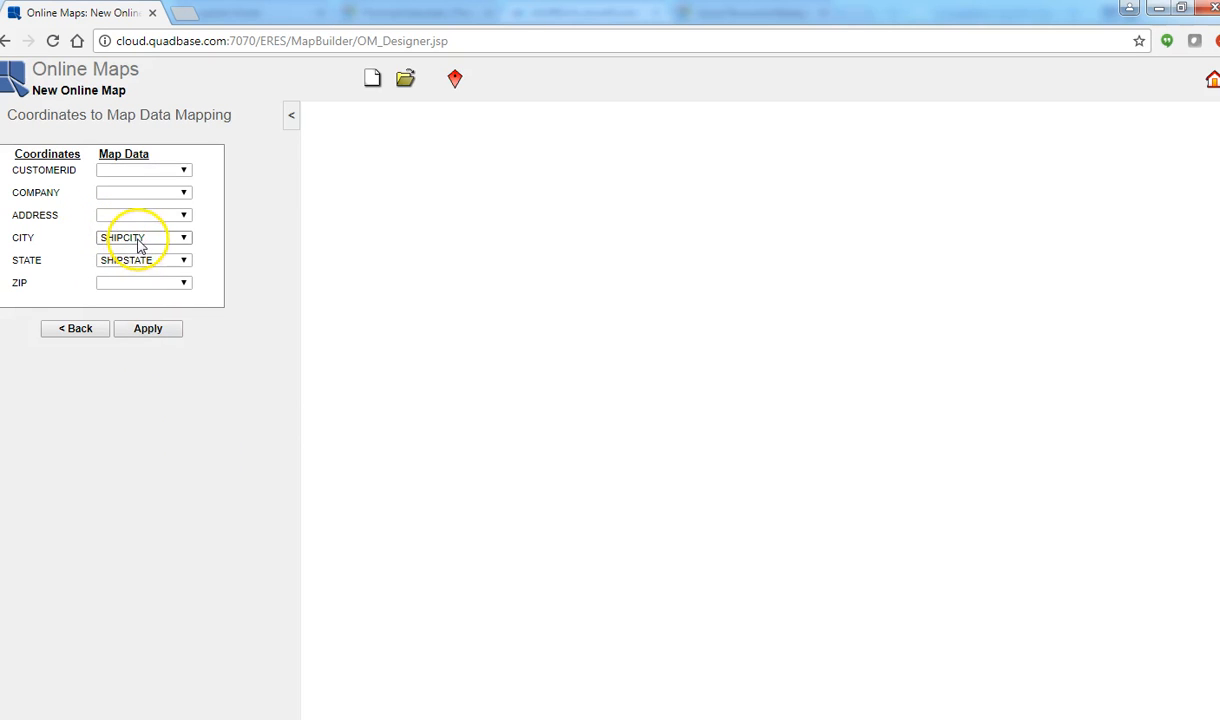
left_click(148, 330)
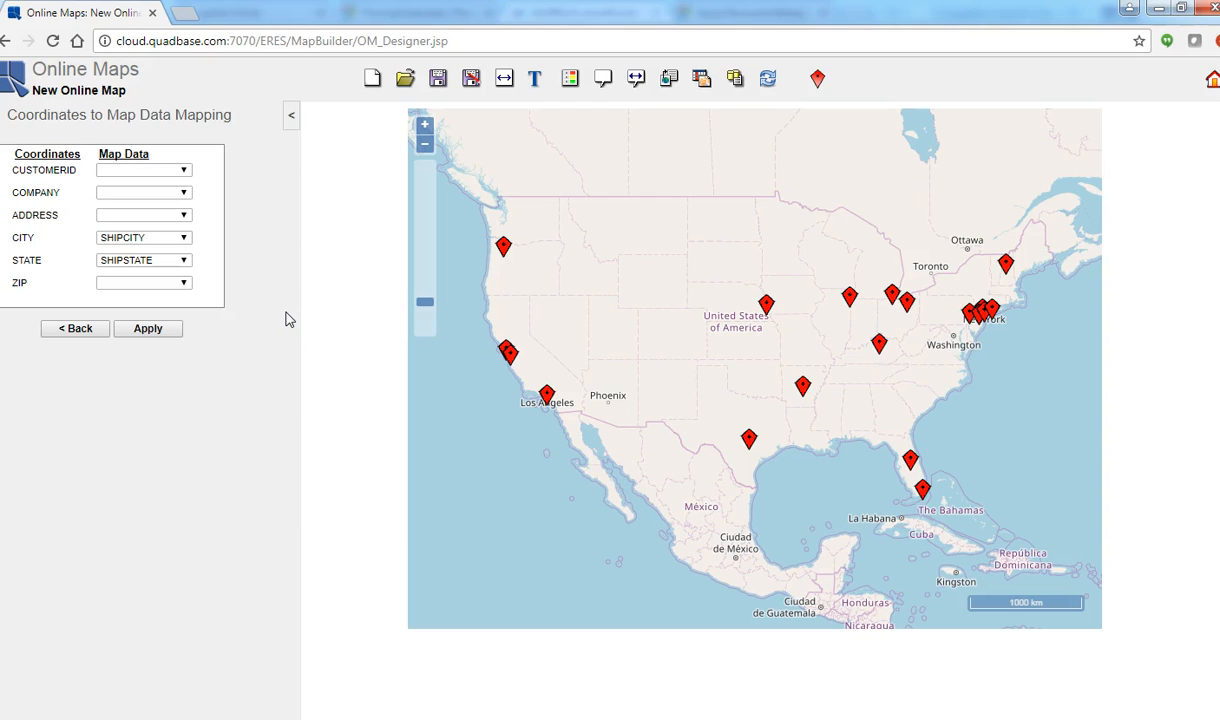
Step: Enable the map's heatmap on the QUANTITY column with Sum aggregation and the red-to-green transition
left_click(568, 80)
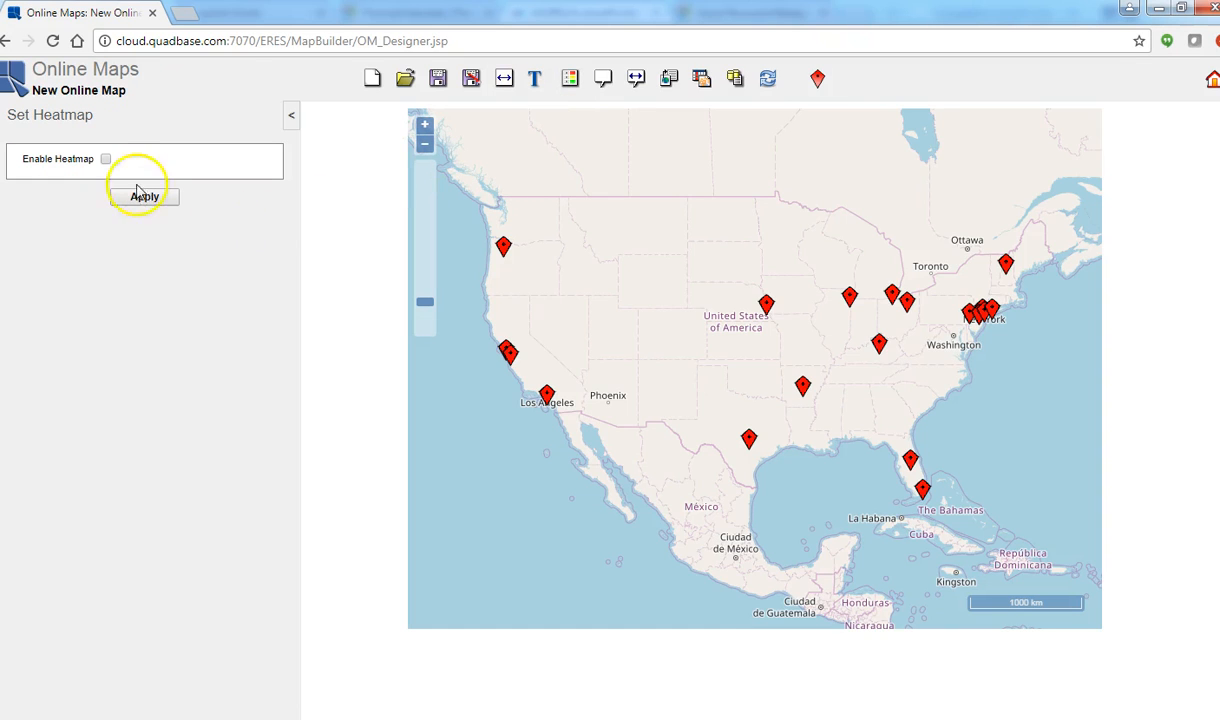
left_click(105, 159)
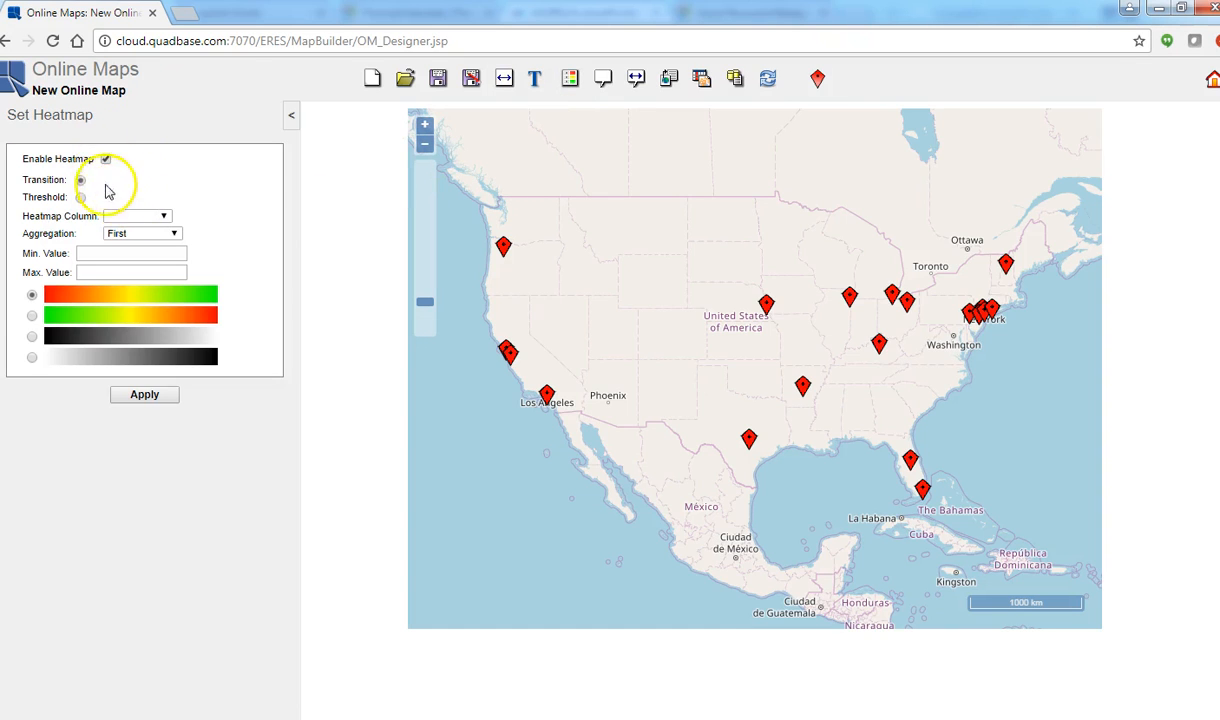
left_click(140, 224)
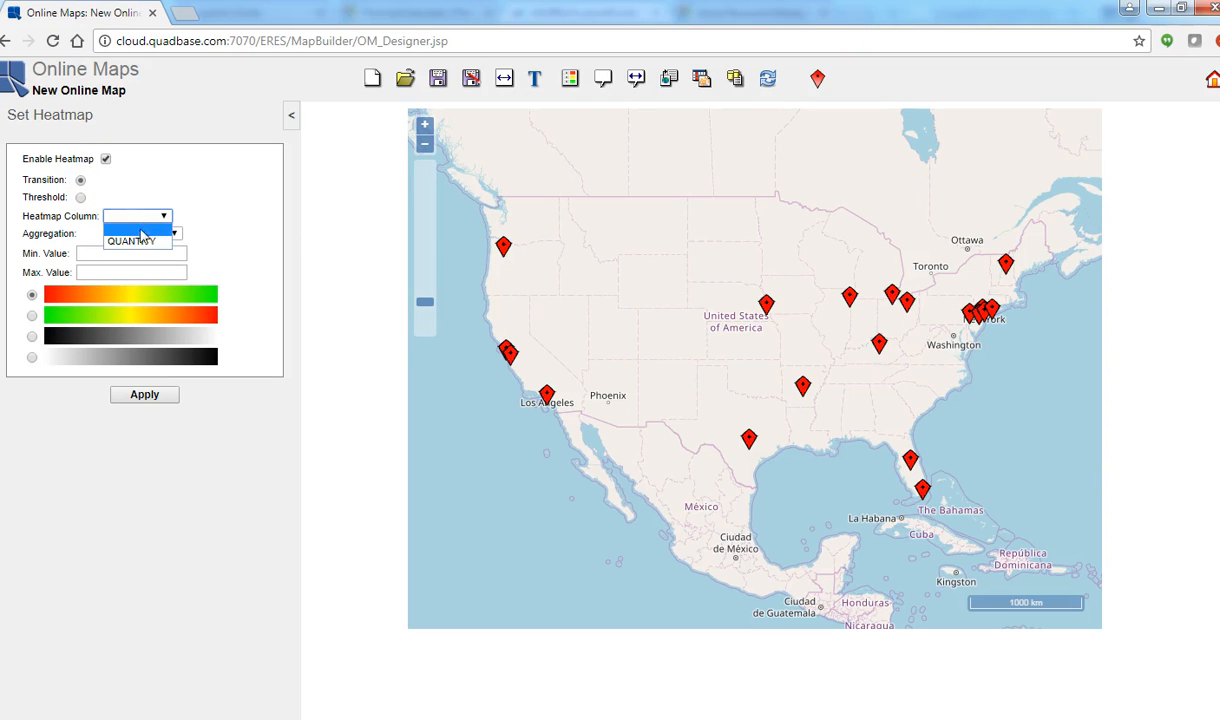
left_click(146, 242)
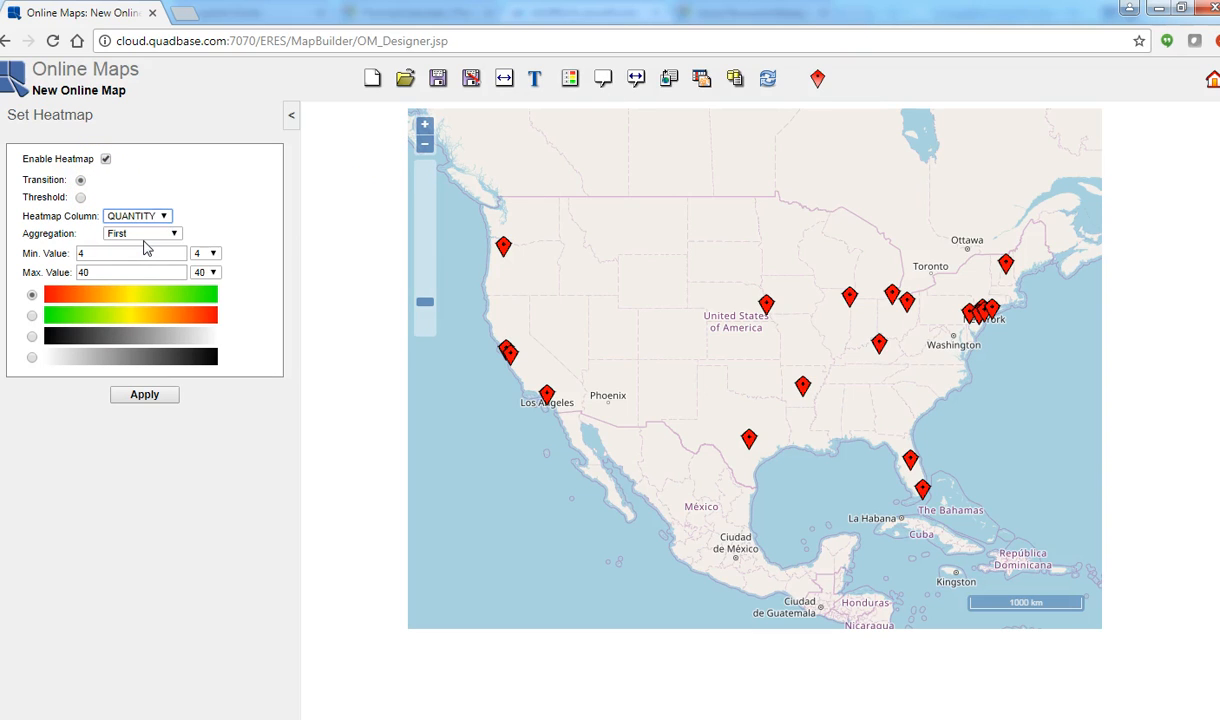
left_click(168, 236)
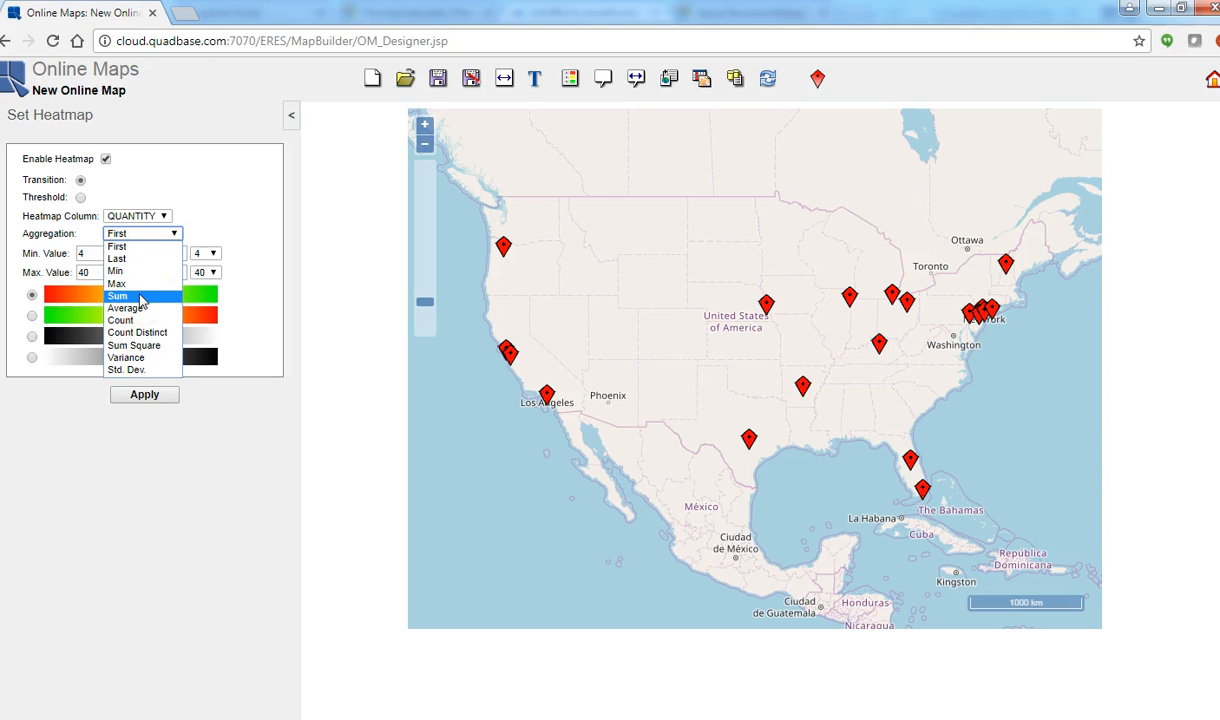
left_click(141, 297)
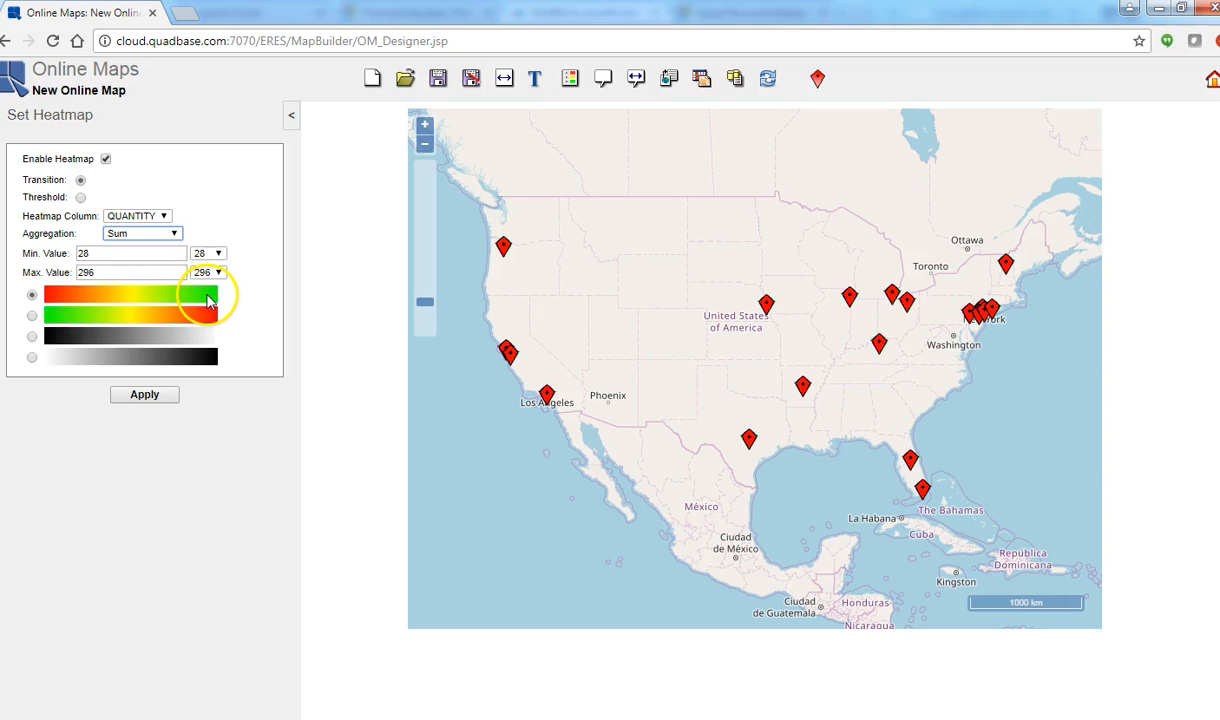
left_click(146, 396)
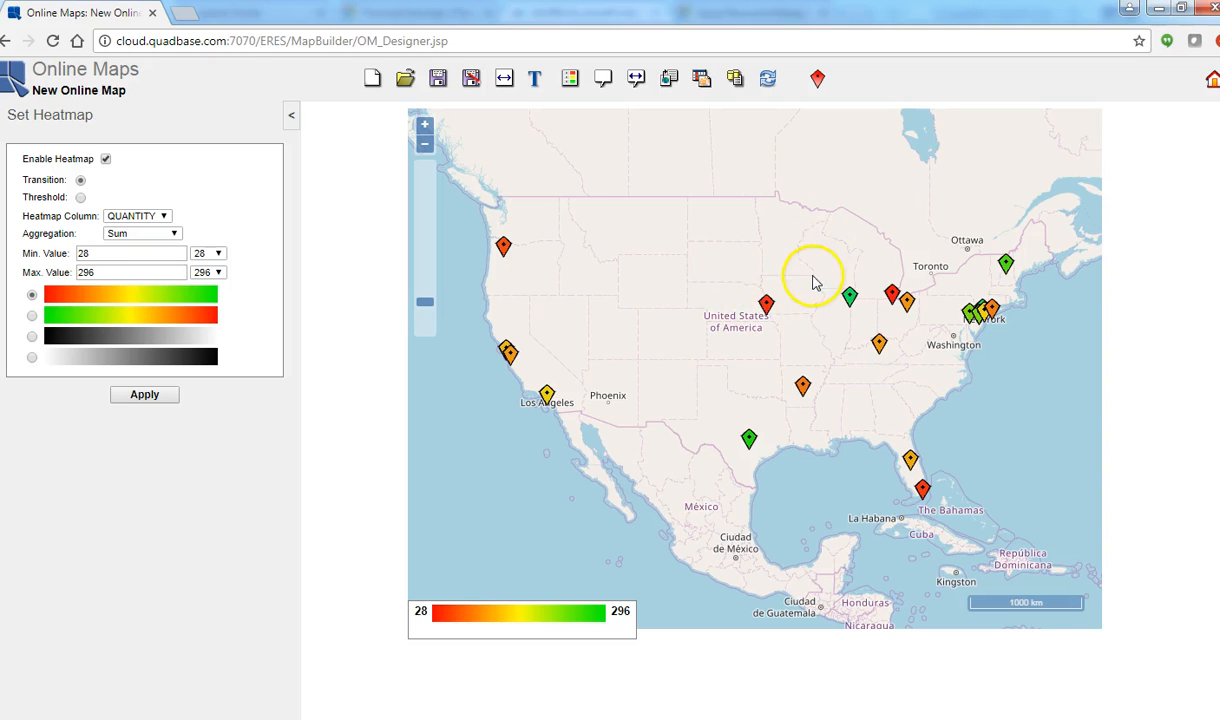
Step: Add the existing SalesInCity chart from the Demo folder as the marker tooltip and view it on the Omaha and Little Rock markers
left_click(601, 88)
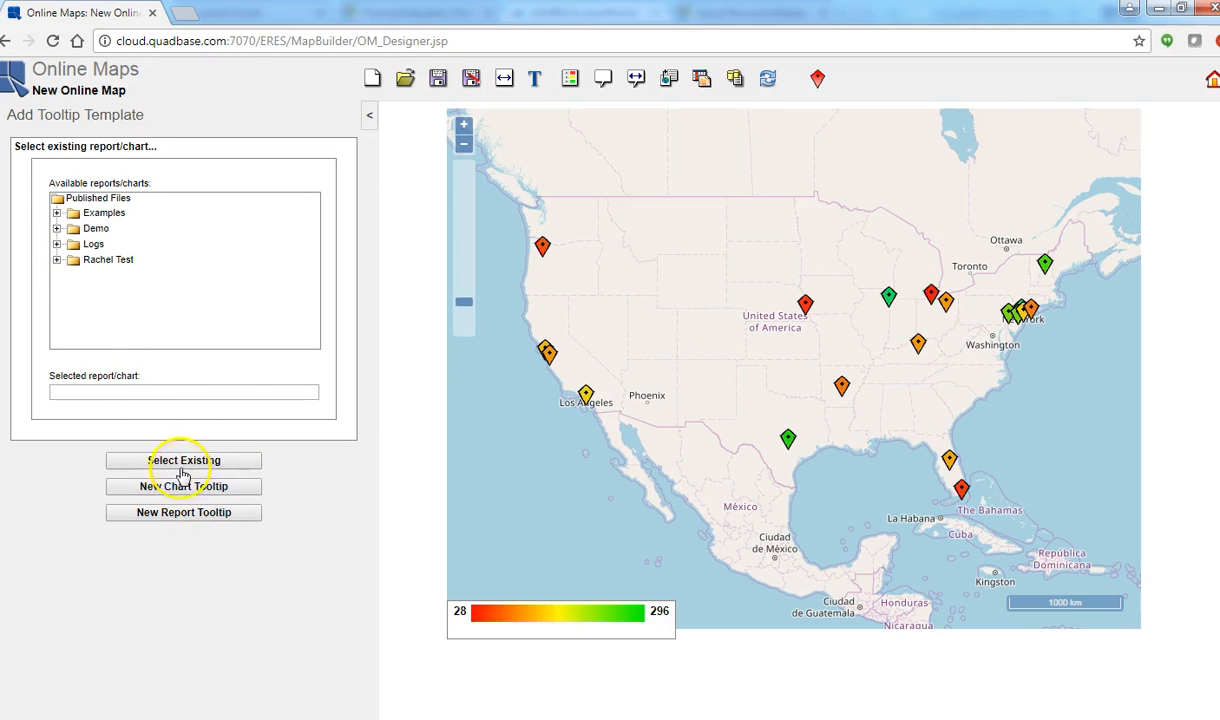
left_click(57, 229)
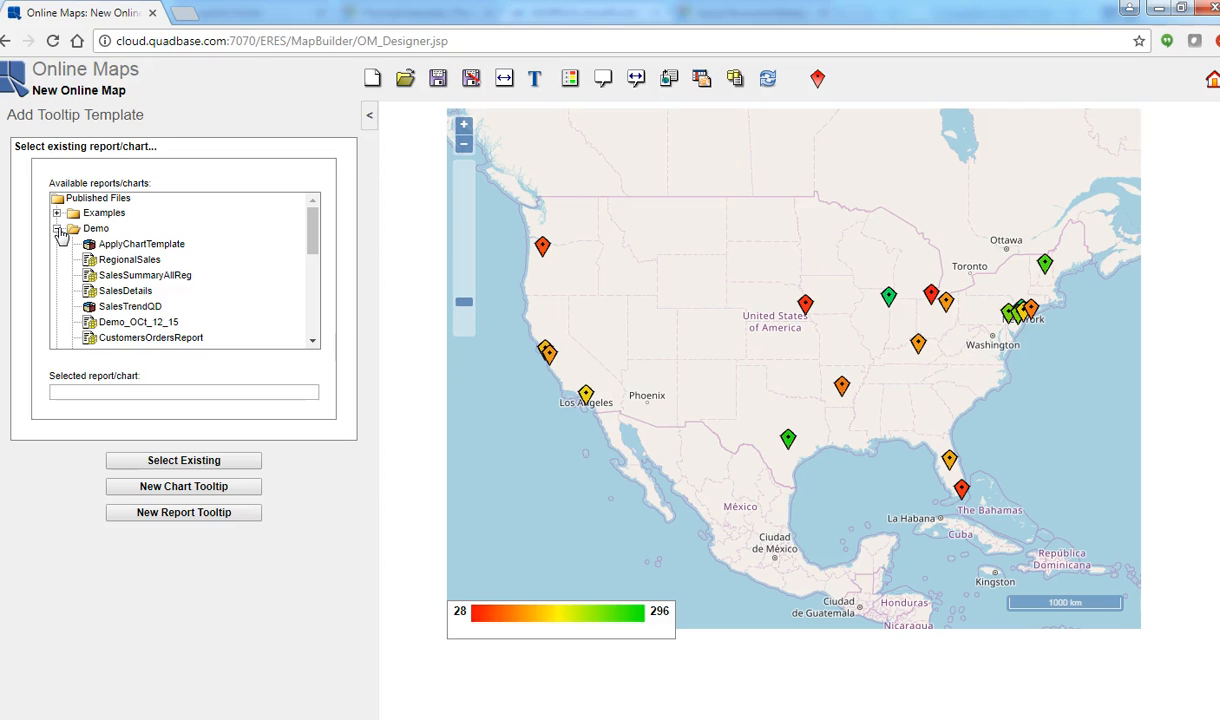
left_click_drag(312, 242, 313, 274)
left_click(124, 264)
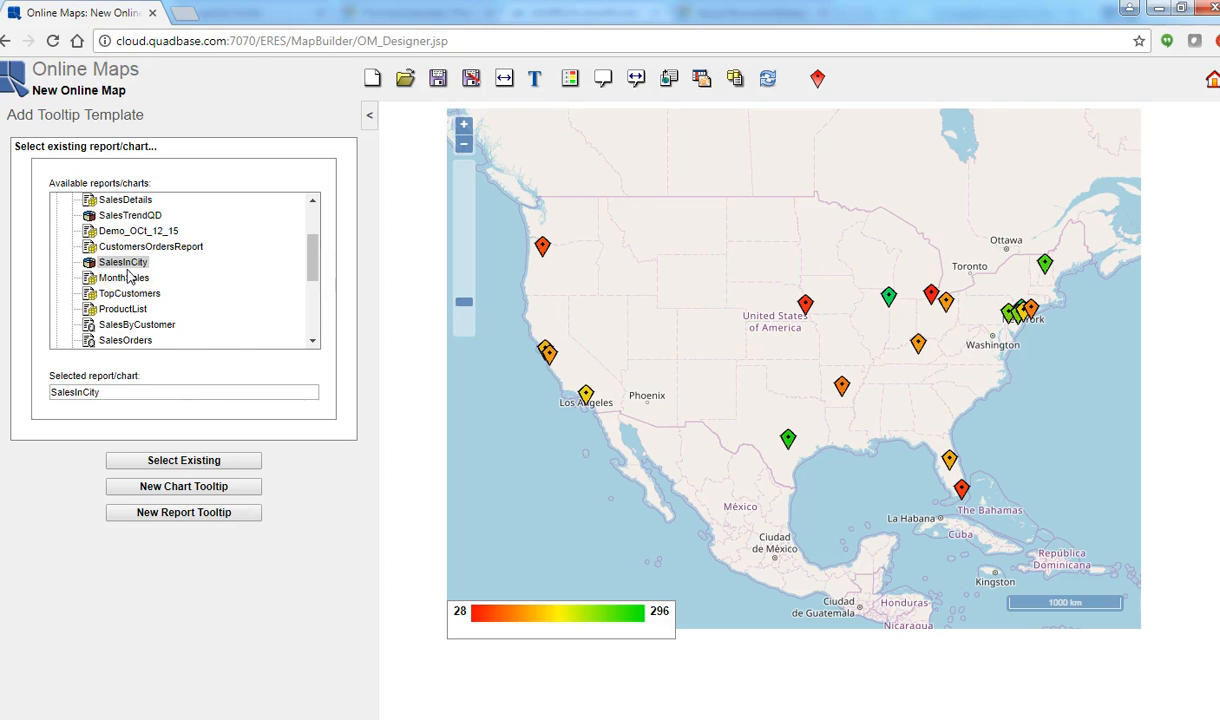
left_click(158, 465)
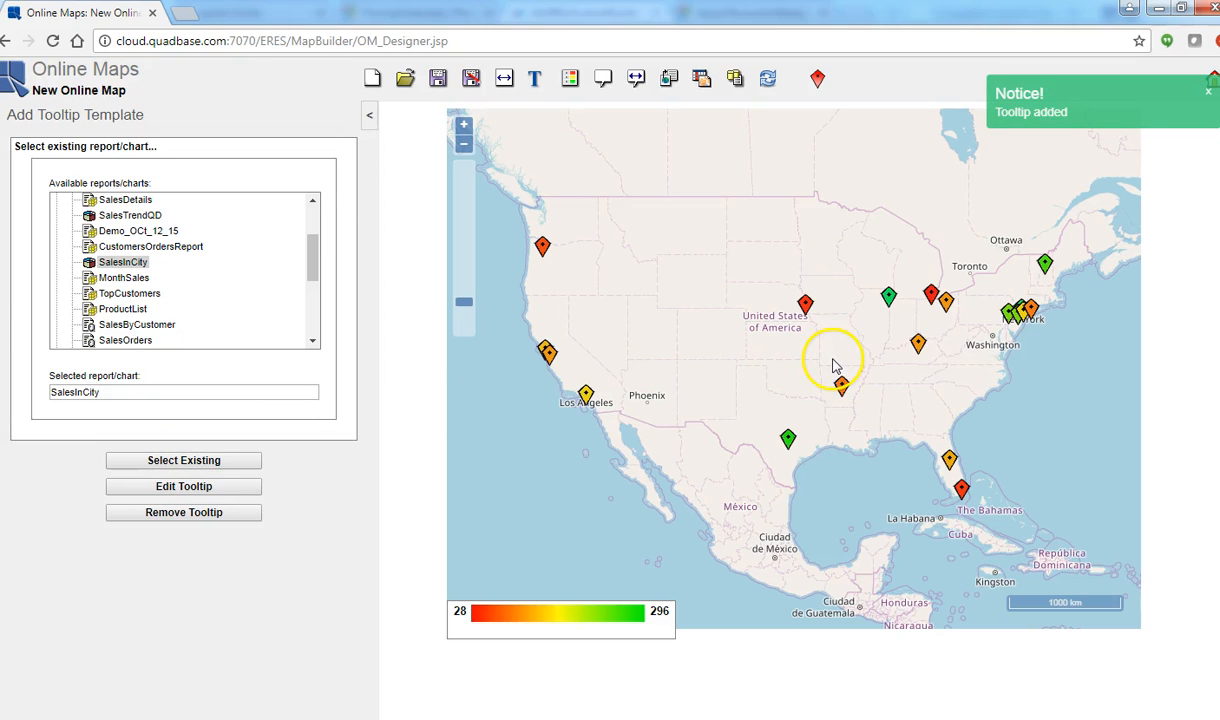
left_click(805, 305)
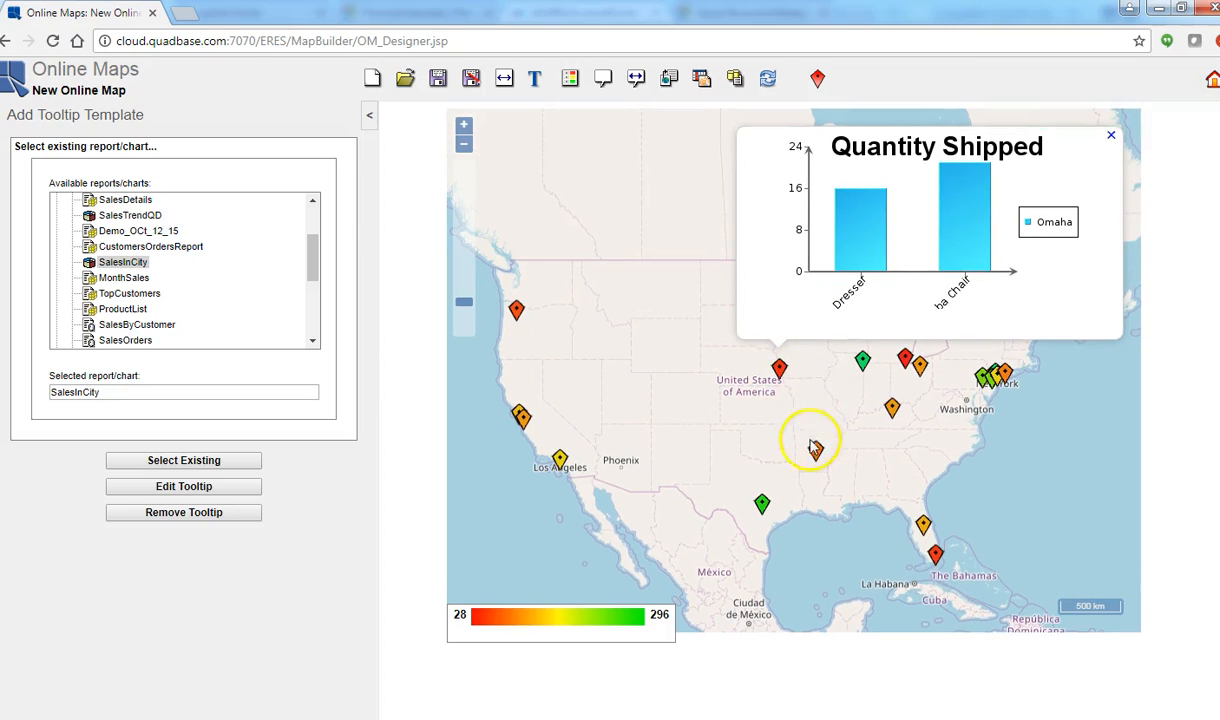
left_click(815, 448)
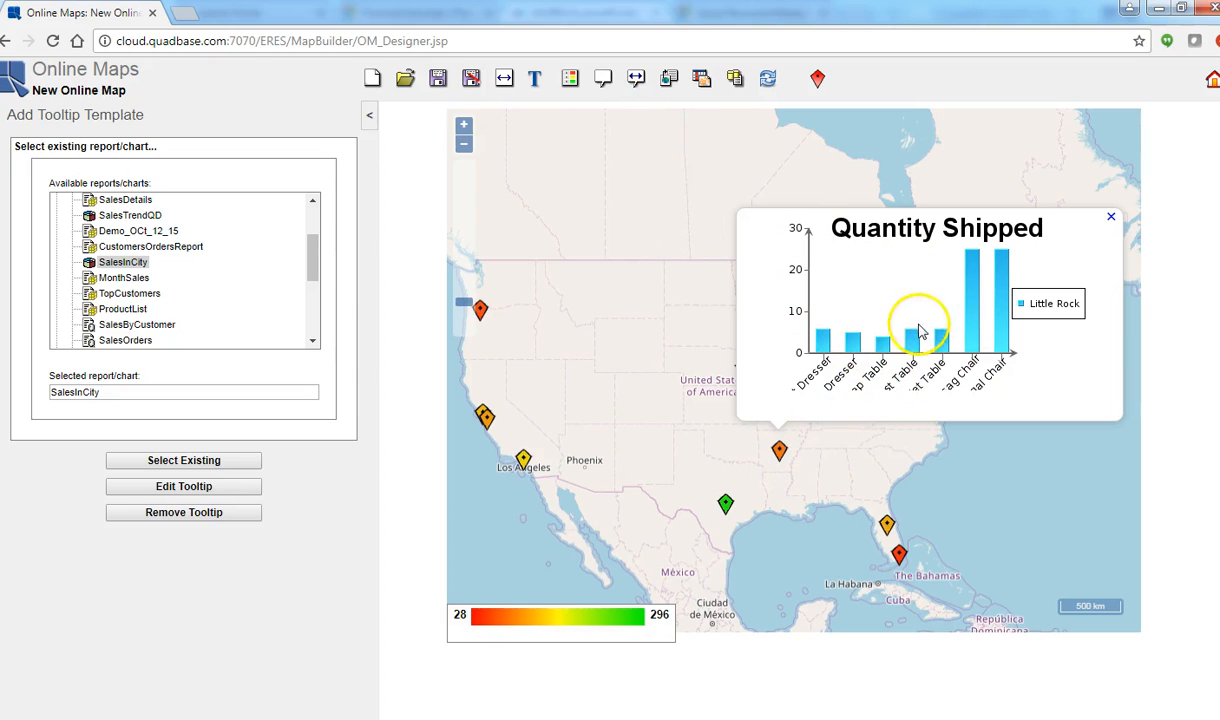
Step: Set the tooltip height to 400 pixels and view the tooltips of the Austin, Los Angeles and Littleton markers
left_click(636, 90)
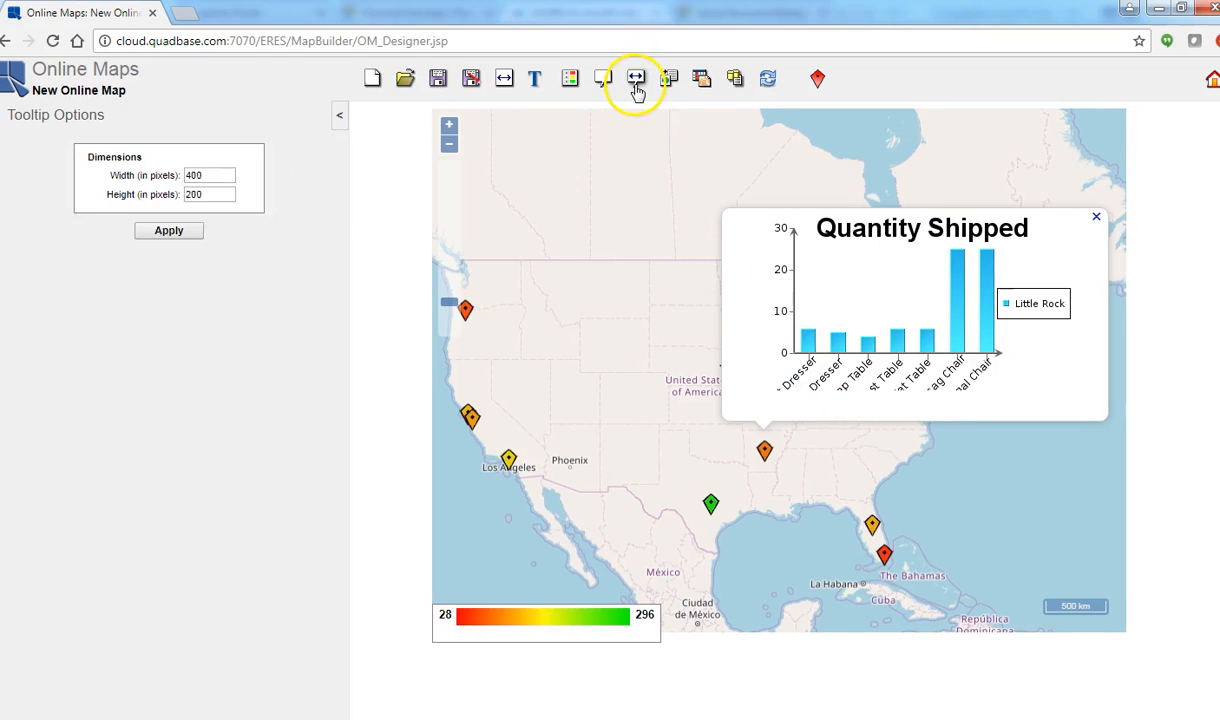
double_click(172, 195)
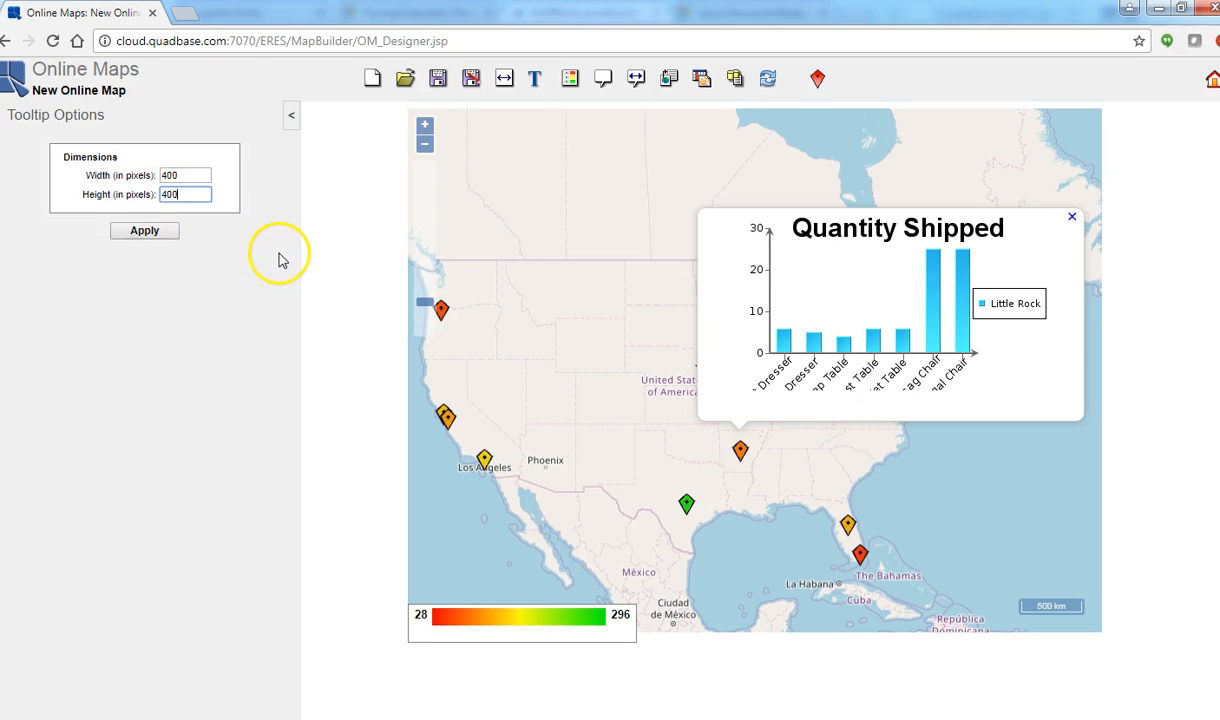
left_click(163, 236)
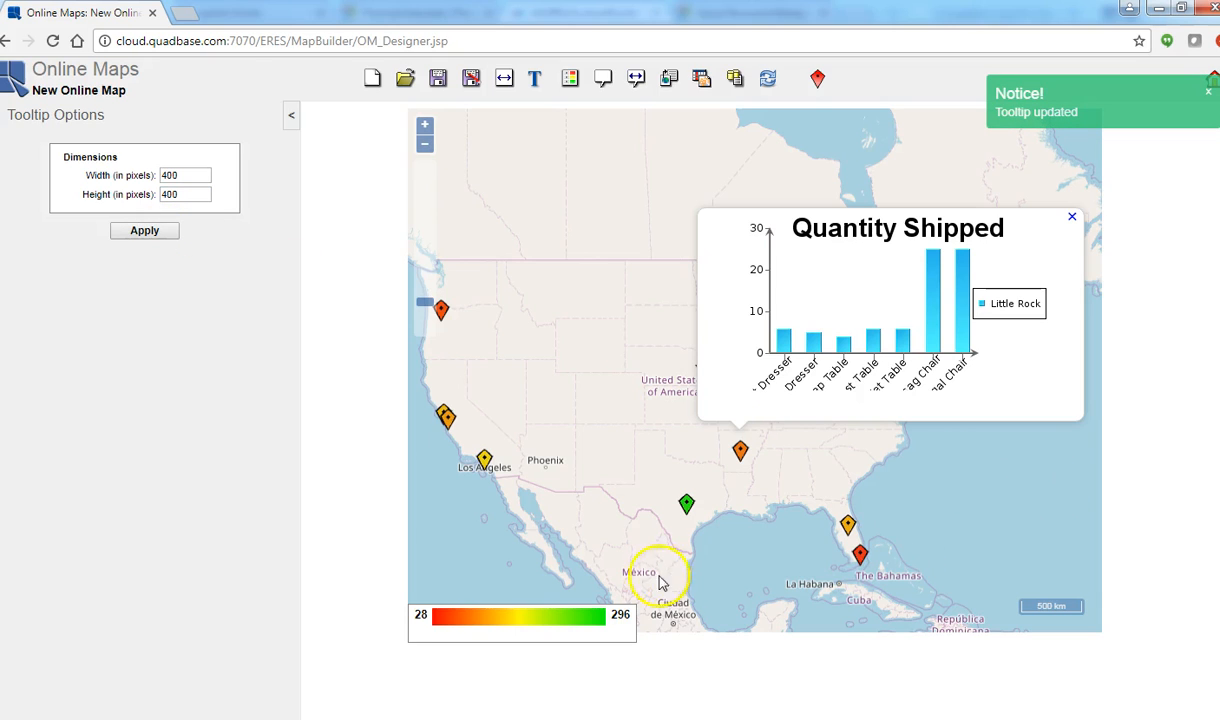
left_click(688, 506)
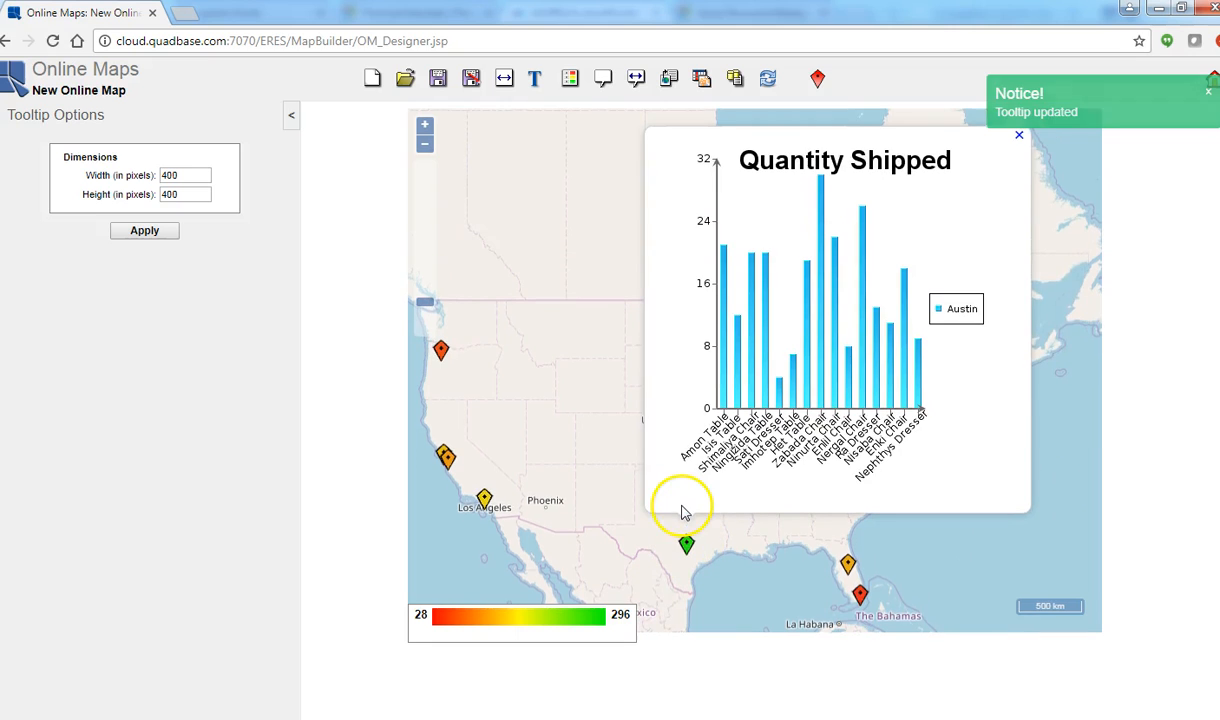
left_click(485, 500)
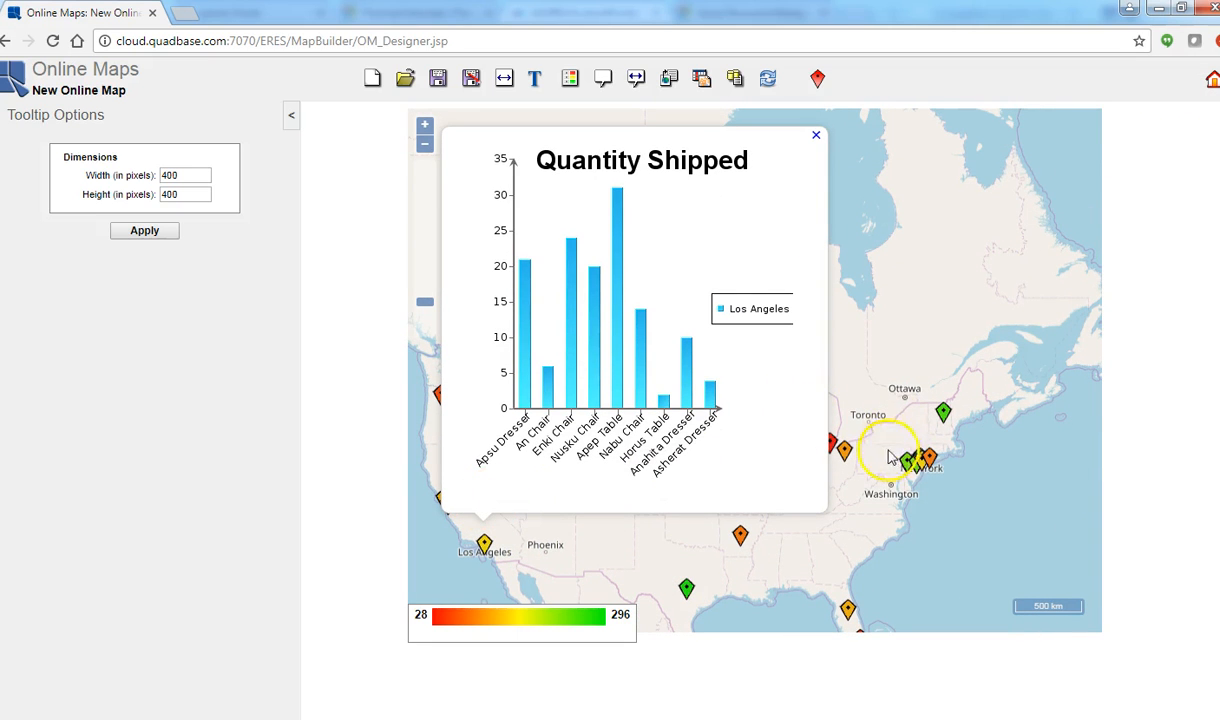
left_click(943, 414)
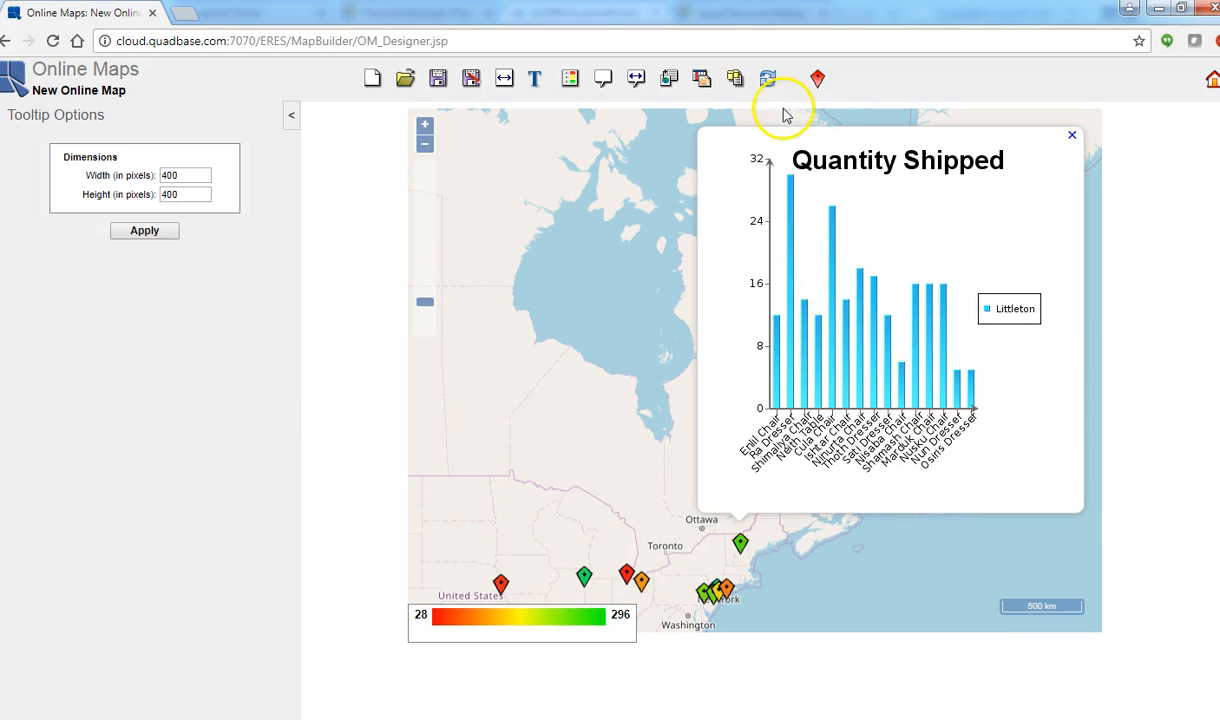
Step: Enable drilldown for the map and choose CustomersOrdersReport from the Demo folder as its template
left_click(669, 79)
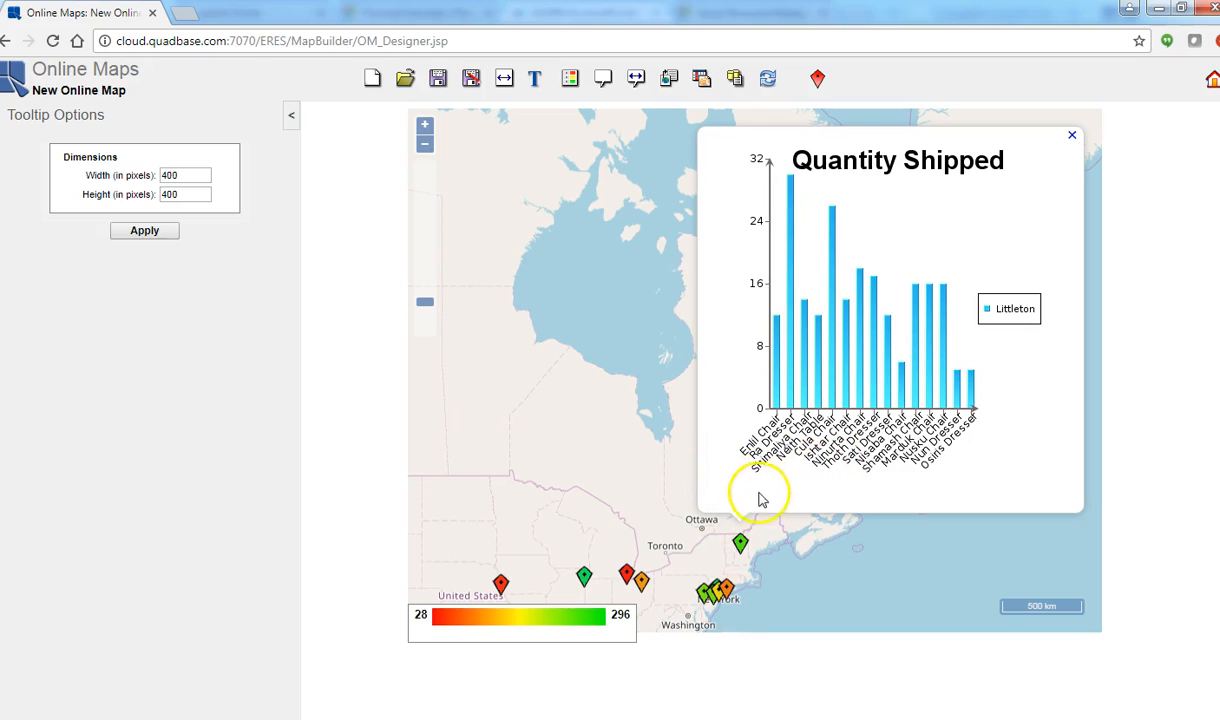
left_click(671, 82)
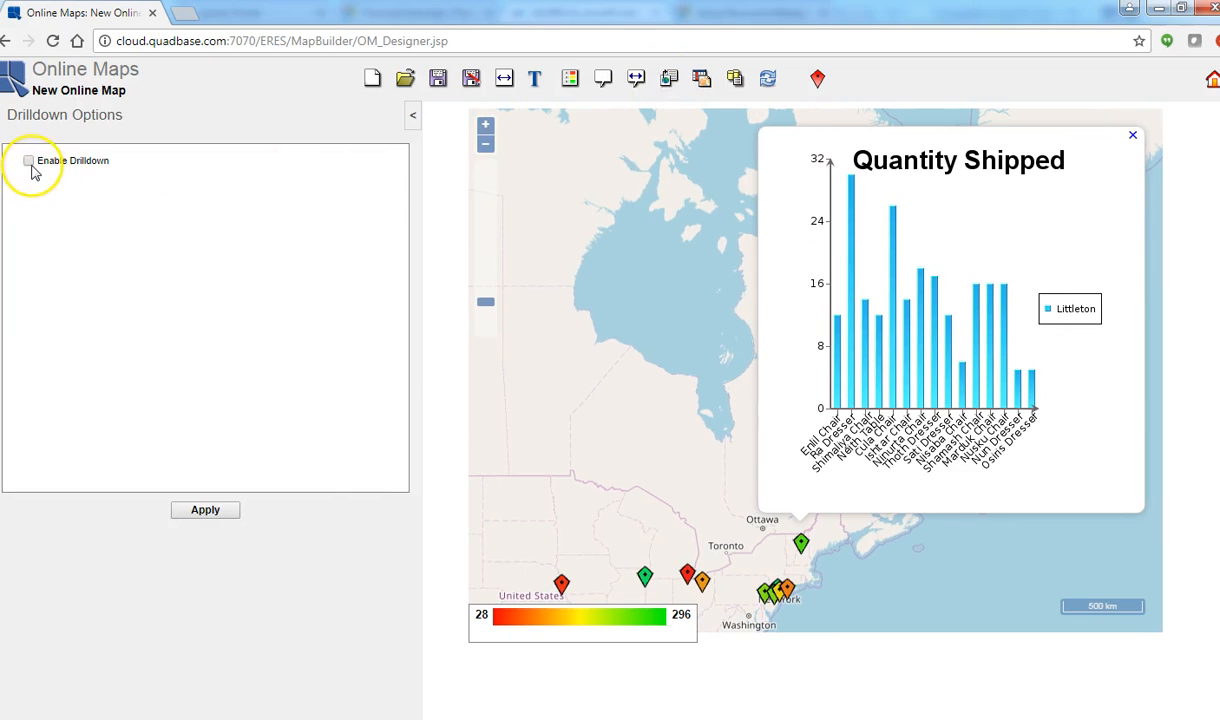
left_click(29, 161)
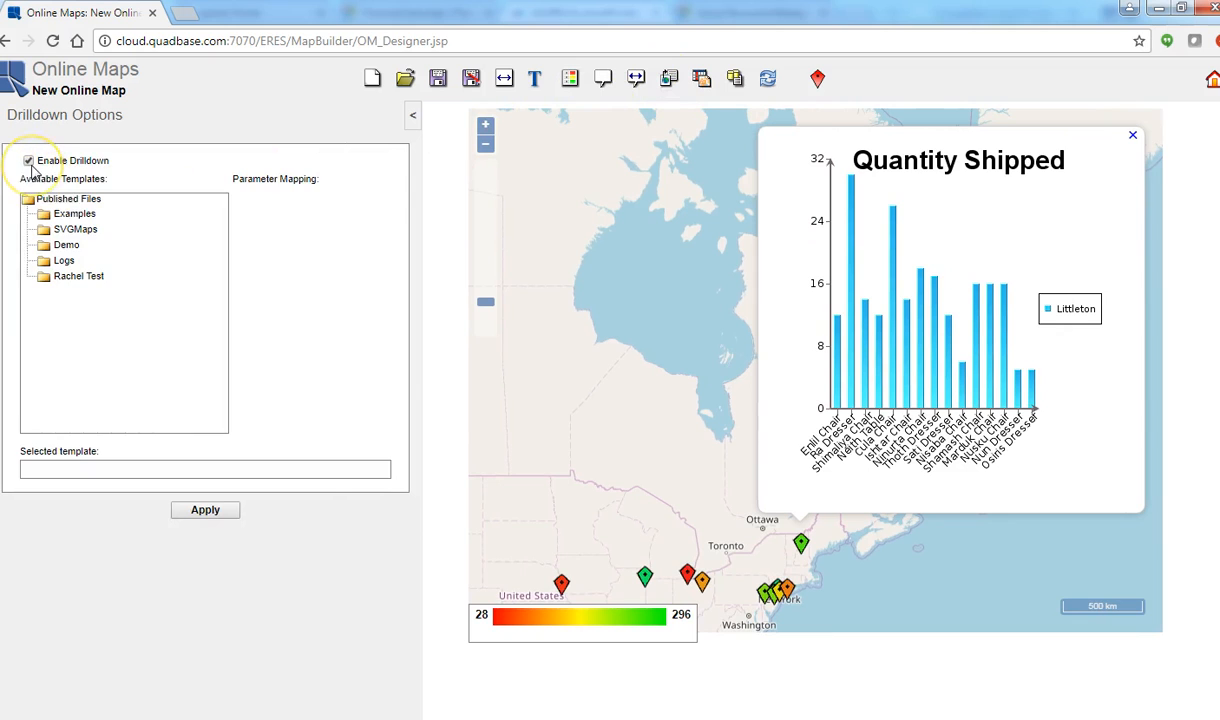
left_click(61, 248)
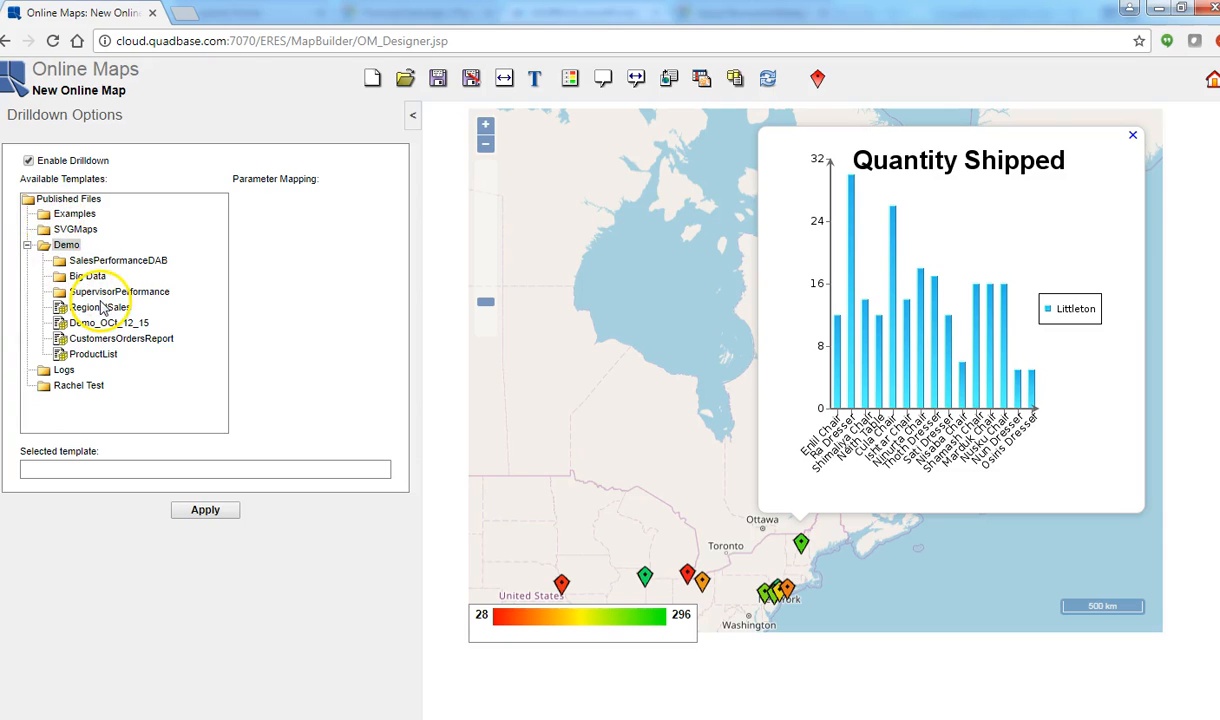
left_click(153, 345)
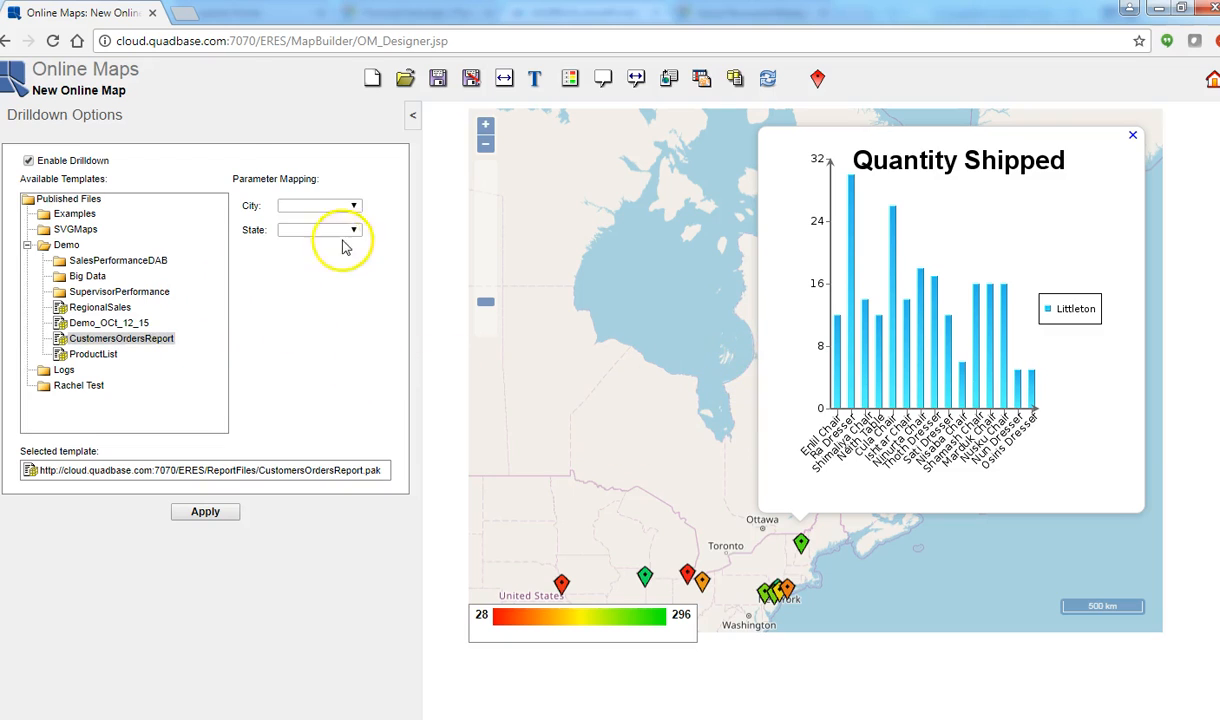
Step: Map the drilldown report's City parameter to CITY and State parameter to STATE, and apply the drilldown options
left_click(353, 205)
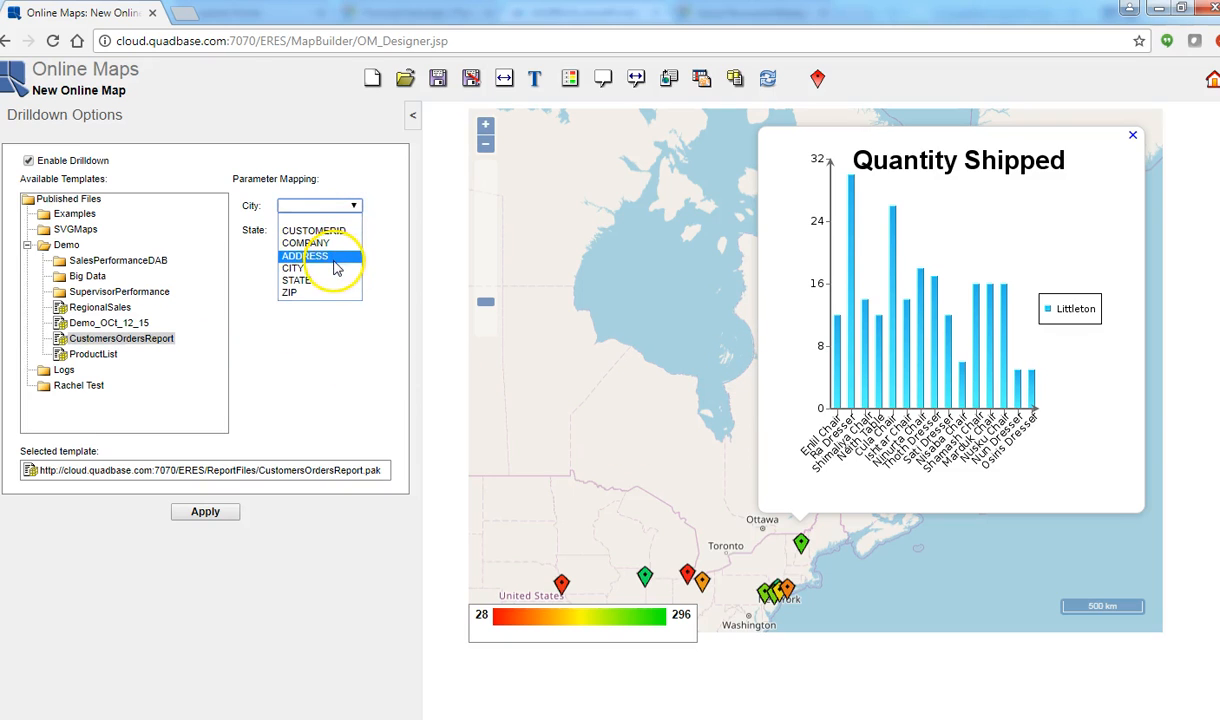
left_click(334, 268)
left_click(344, 231)
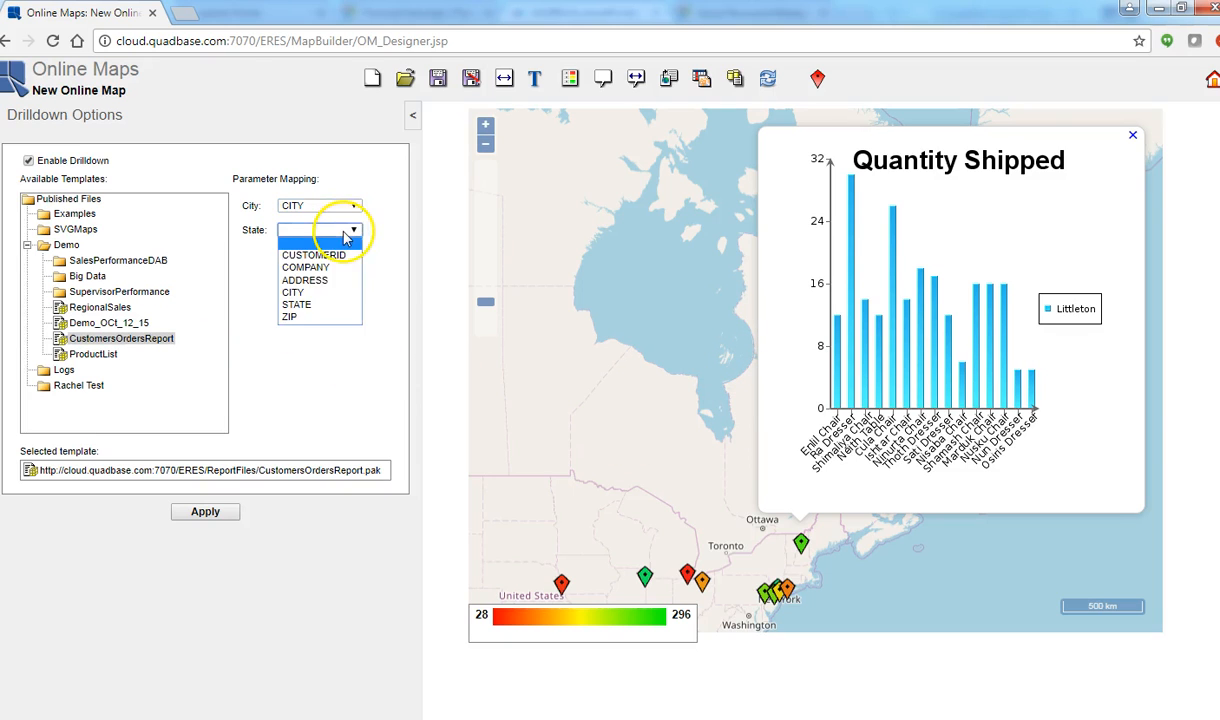
left_click(322, 305)
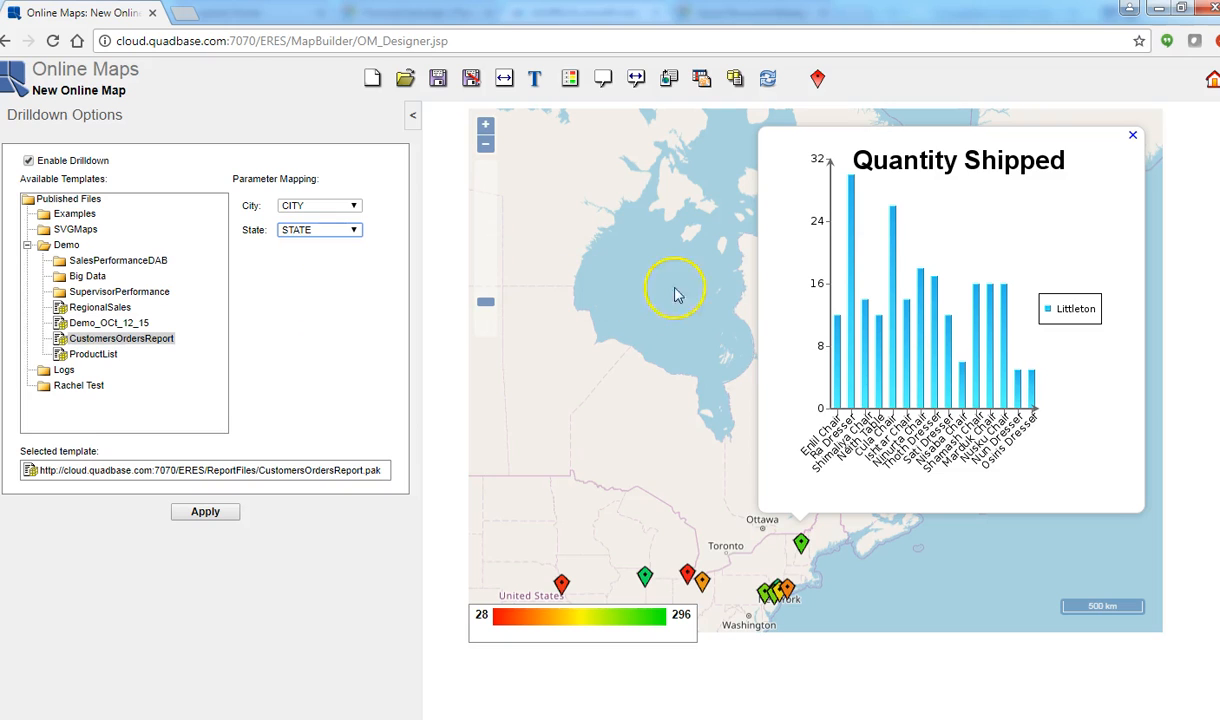
left_click(205, 514)
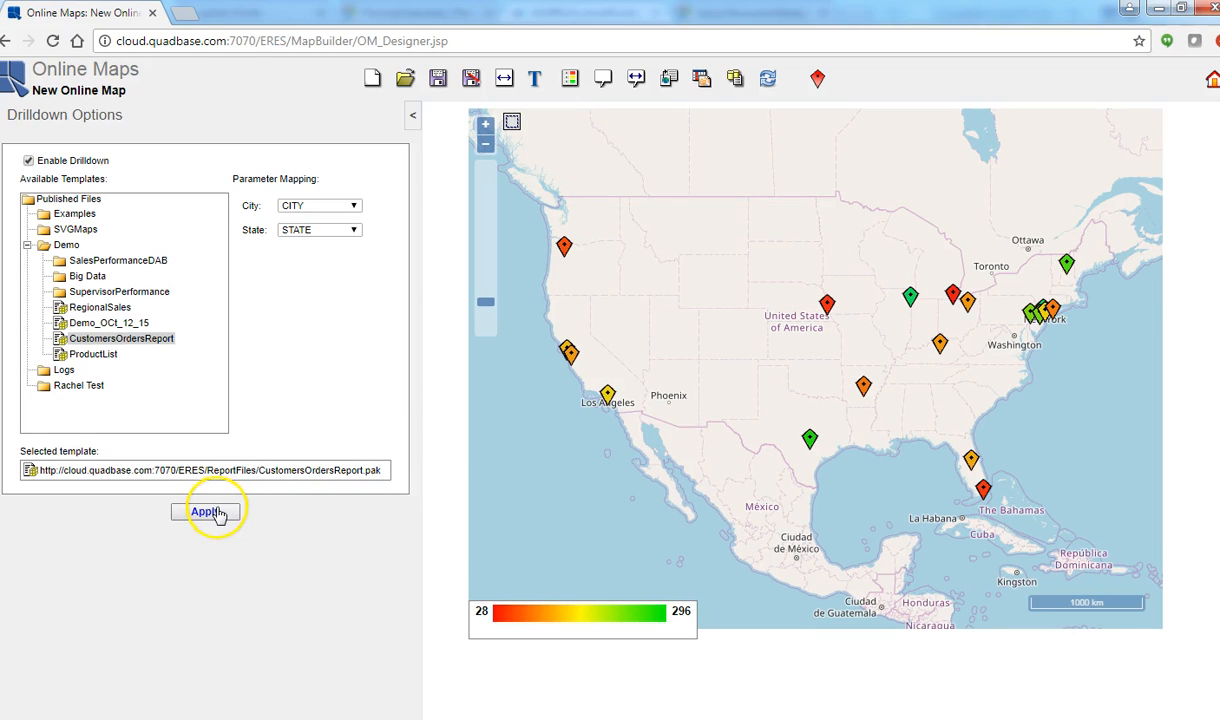
left_click(218, 516)
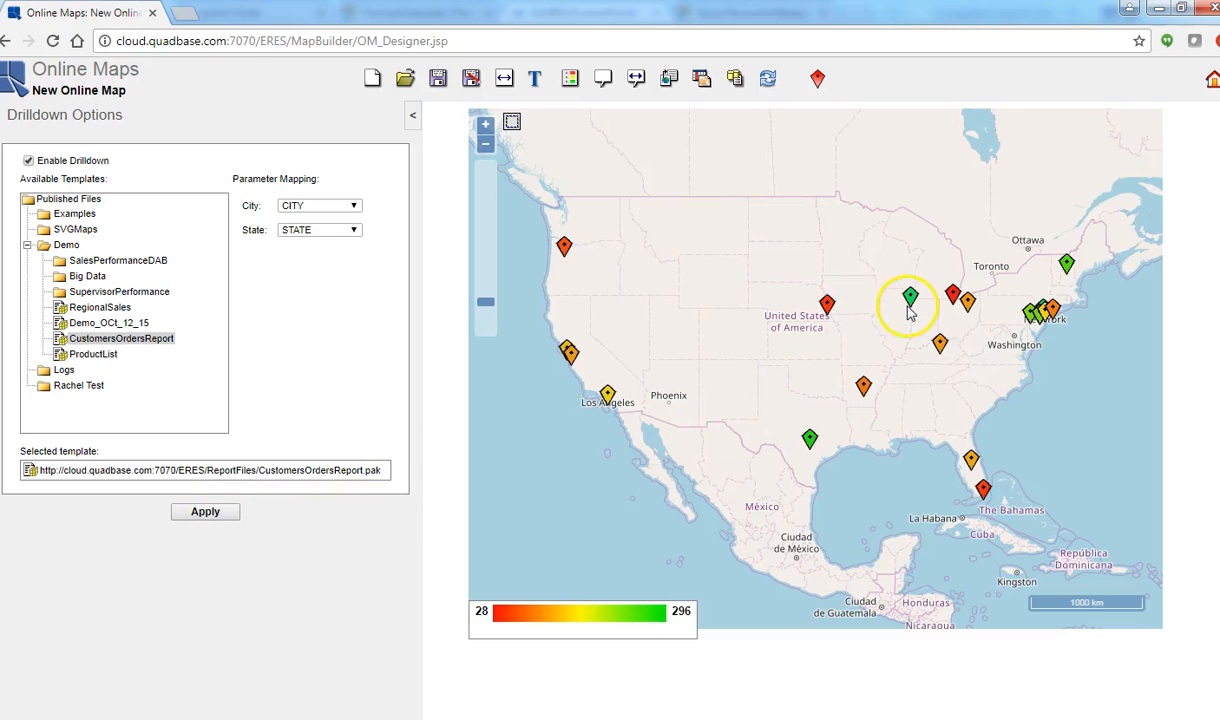
Step: Check the drilldown report of the Chicago marker, close it, and show the Littleton marker's tooltip instead
left_click(910, 300)
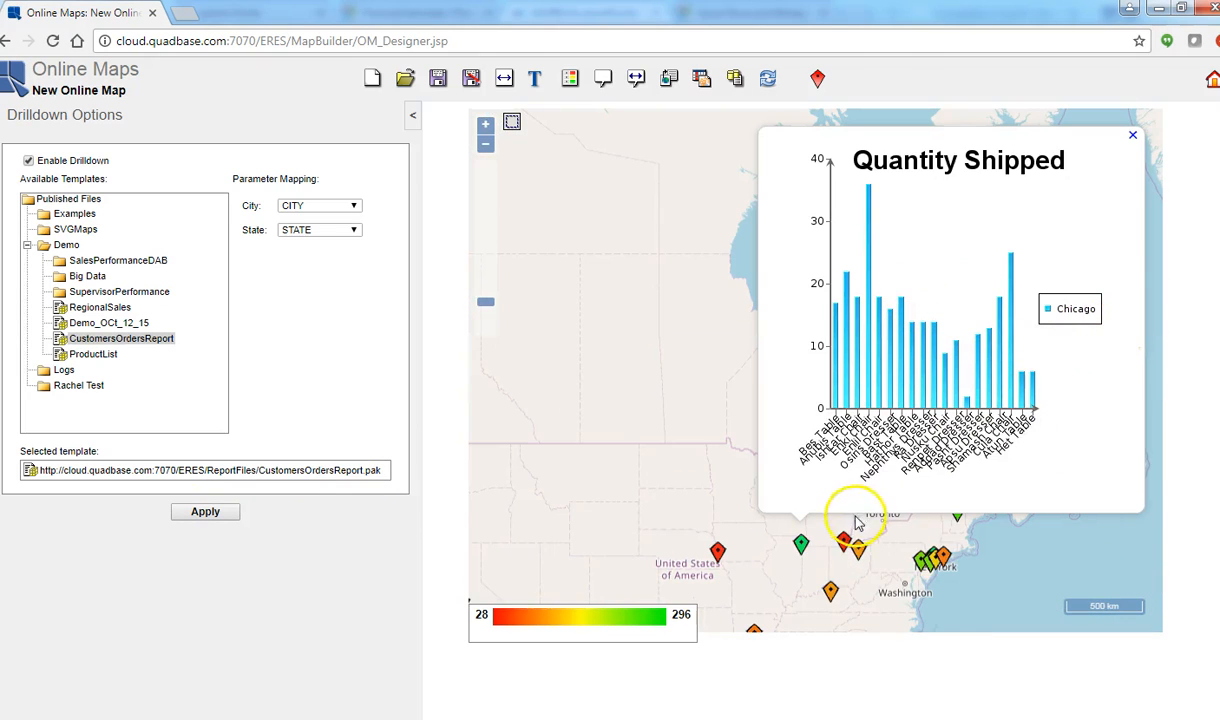
left_click(800, 545)
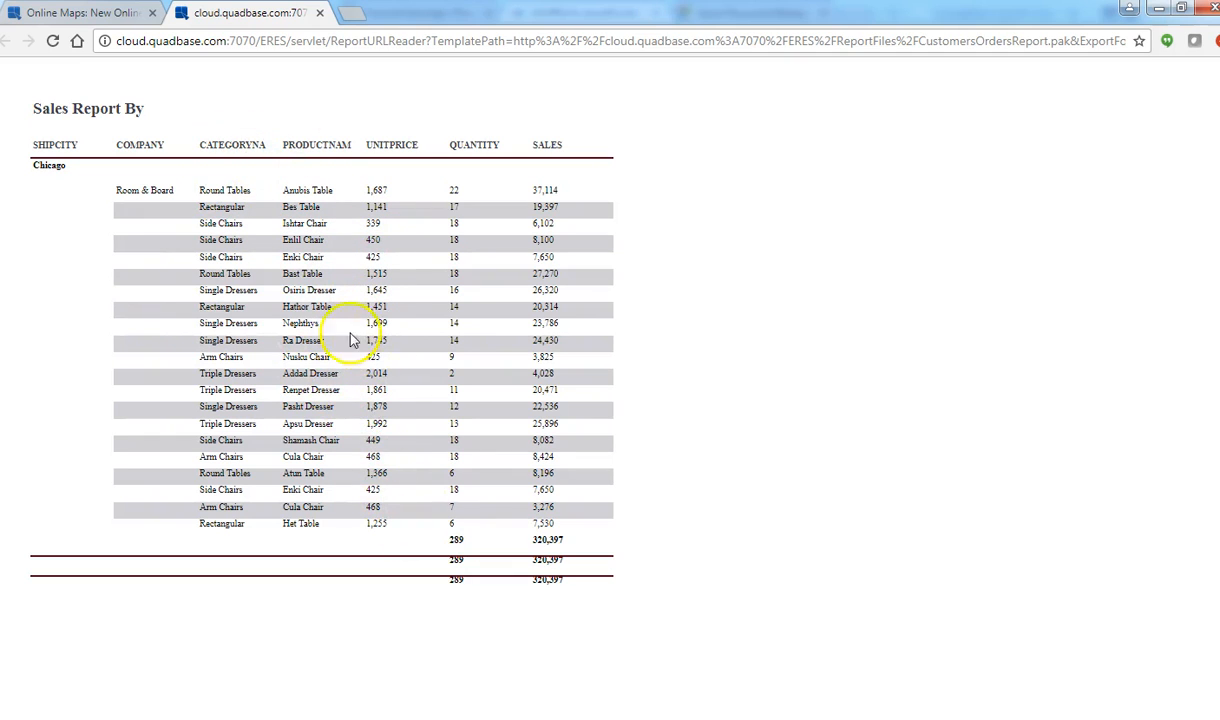
left_click(320, 14)
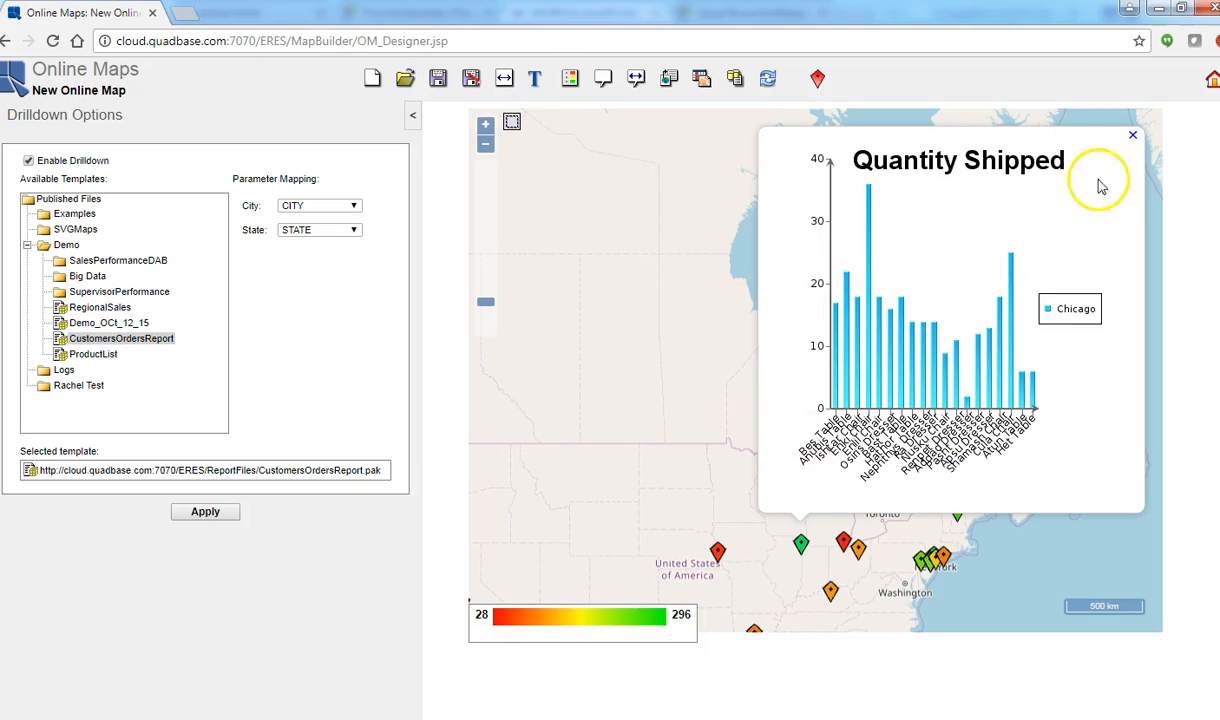
left_click(1133, 138)
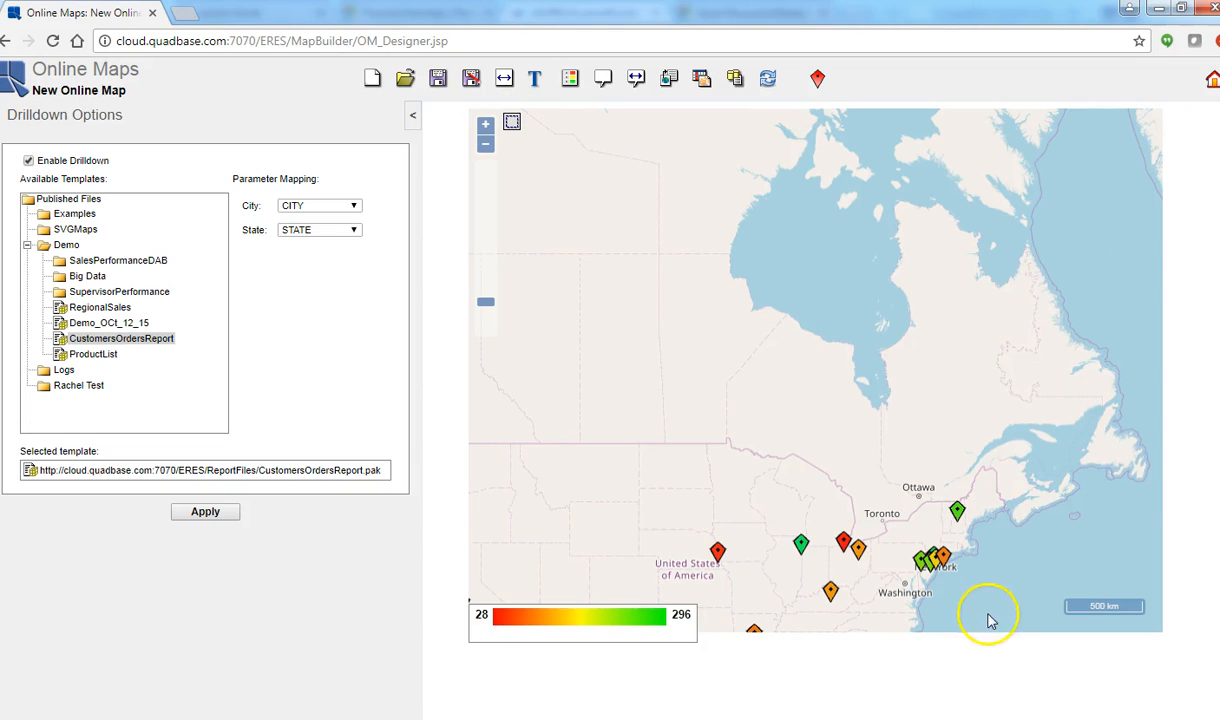
left_click(957, 511)
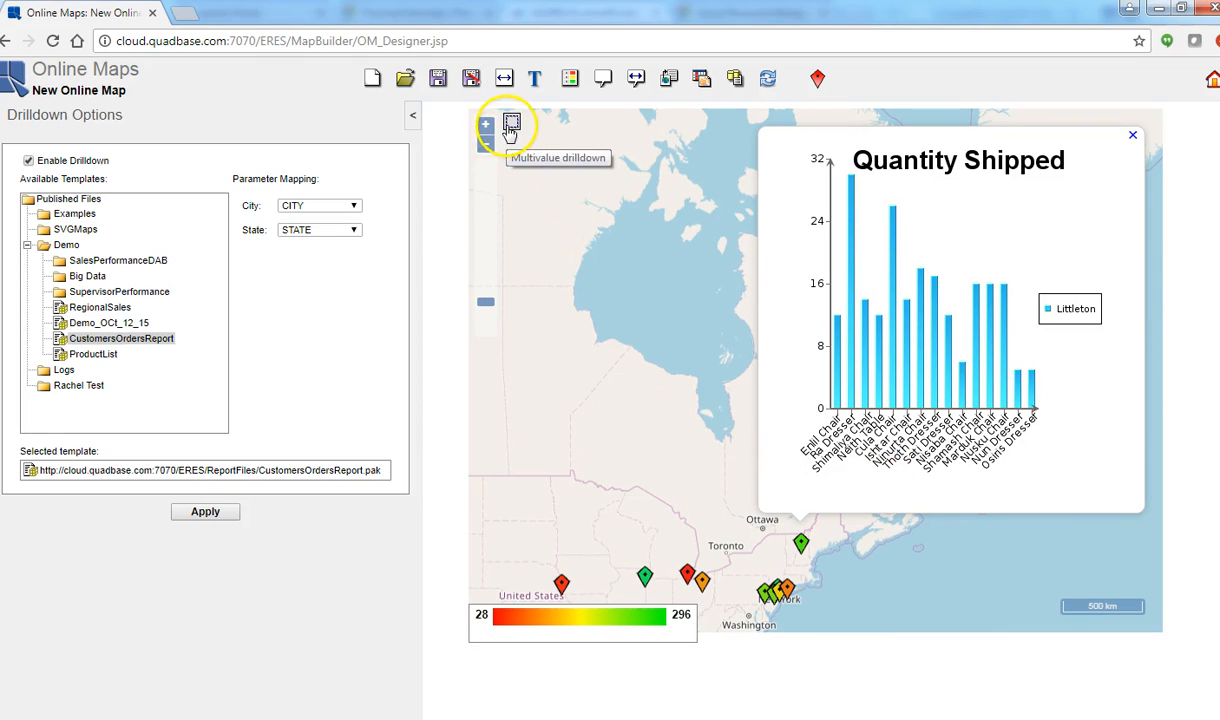
Step: Run a multivalue drilldown with a drawn circle around the midwestern and northeastern markers, review the resulting sales report and close it
left_click(512, 125)
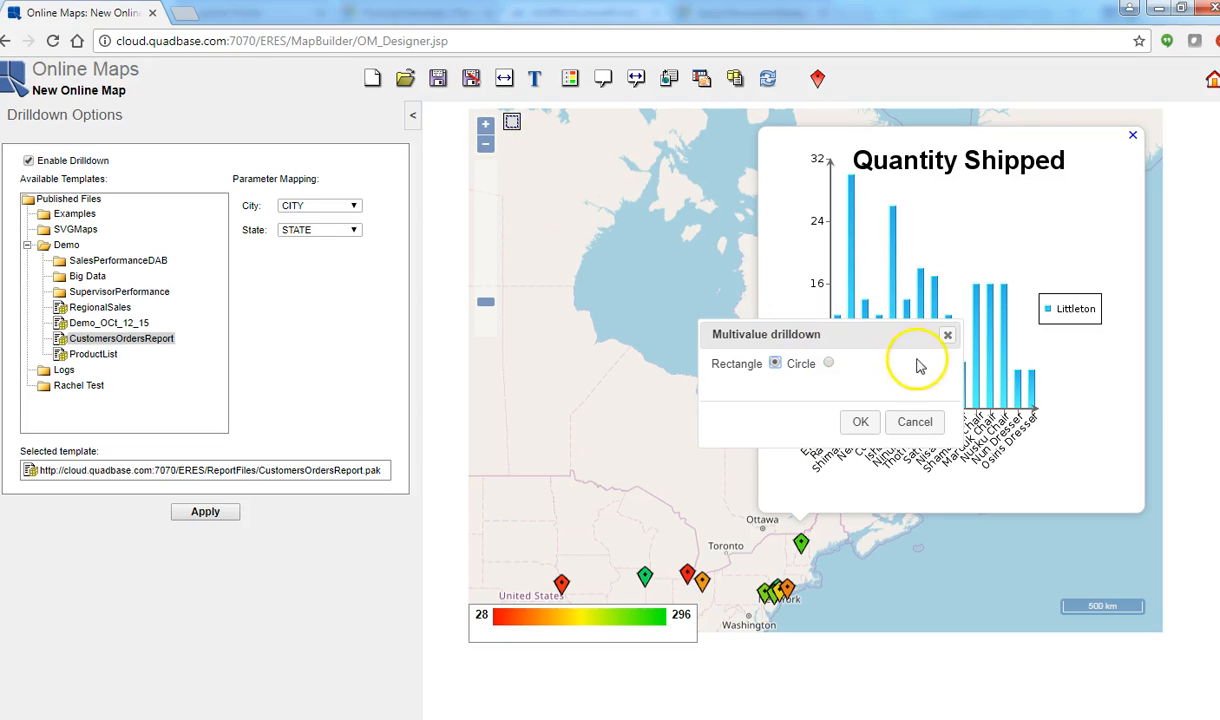
left_click(828, 365)
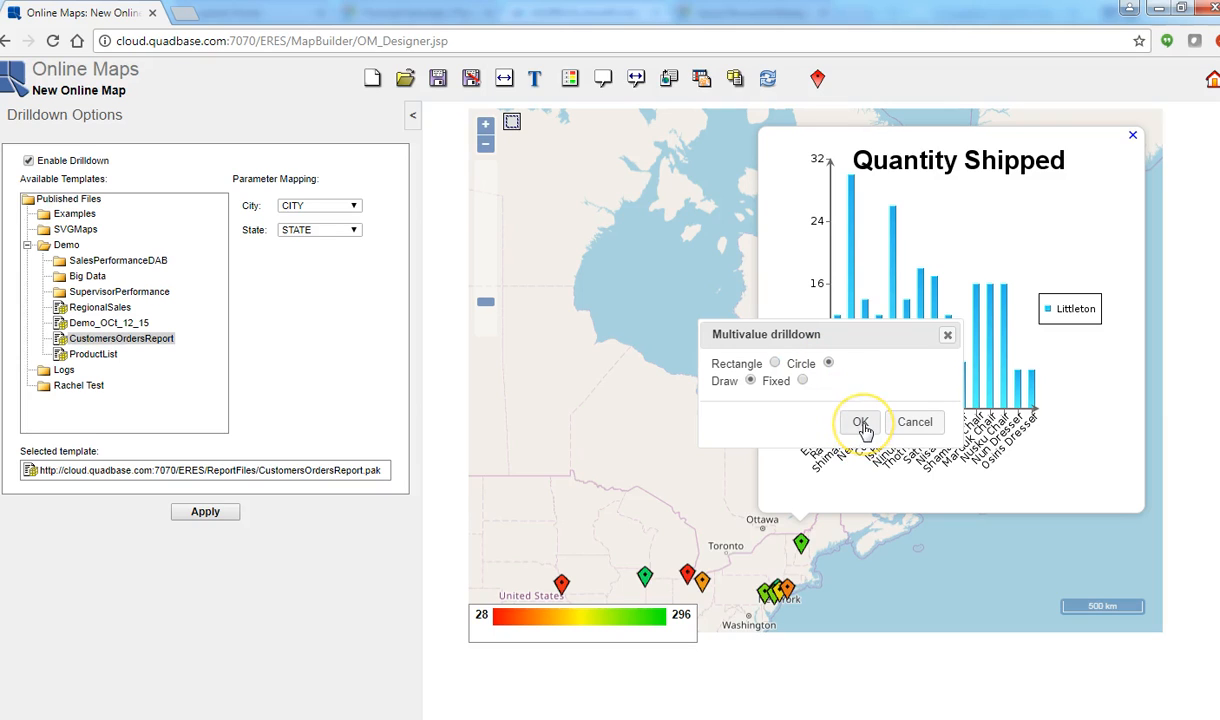
left_click(862, 424)
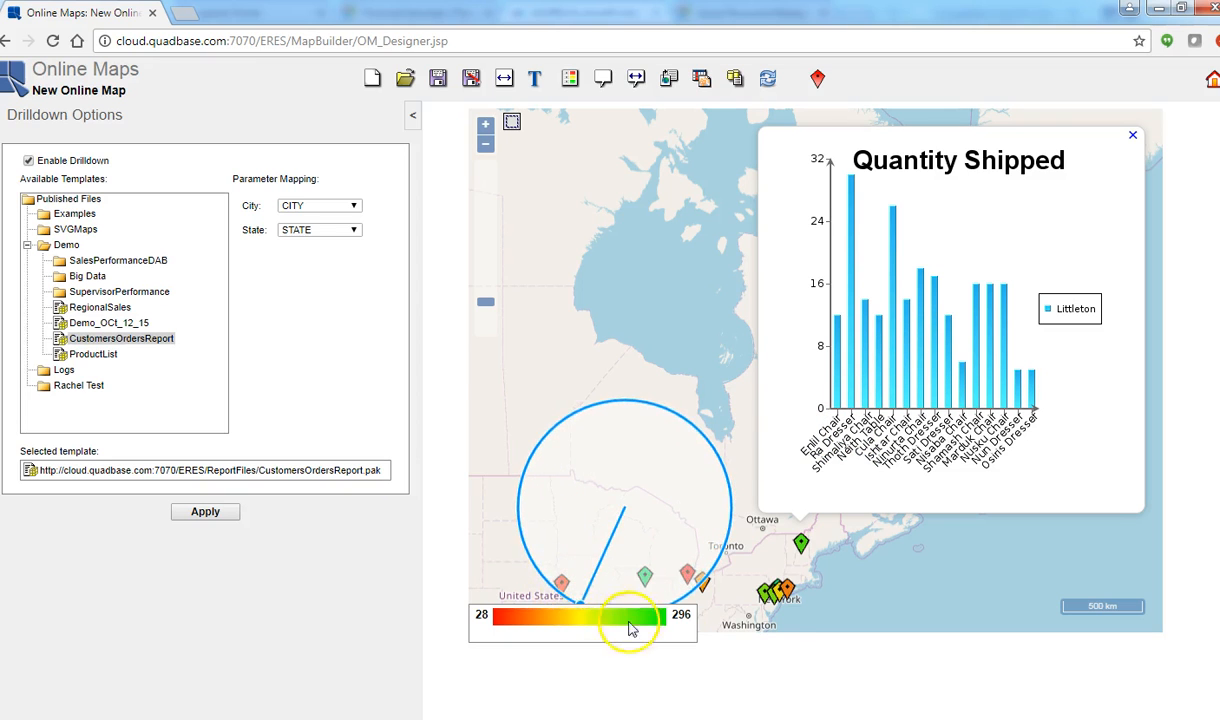
left_click(782, 606)
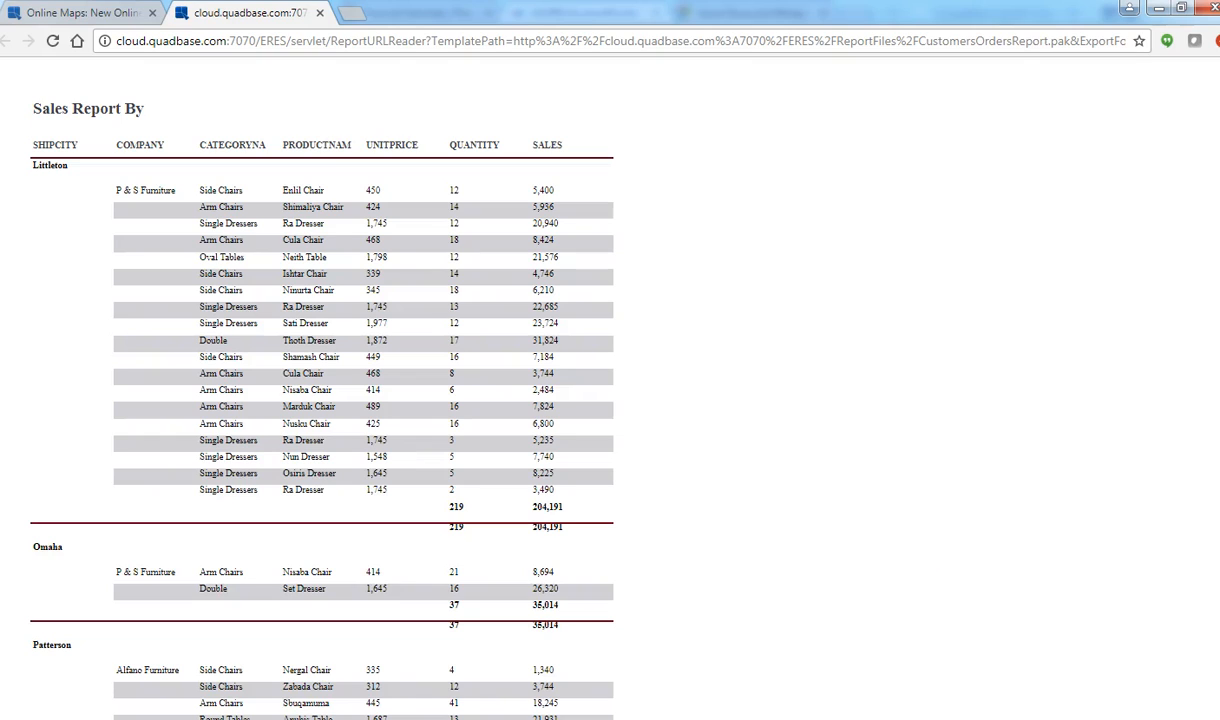
scroll(310, 390, "down", 10)
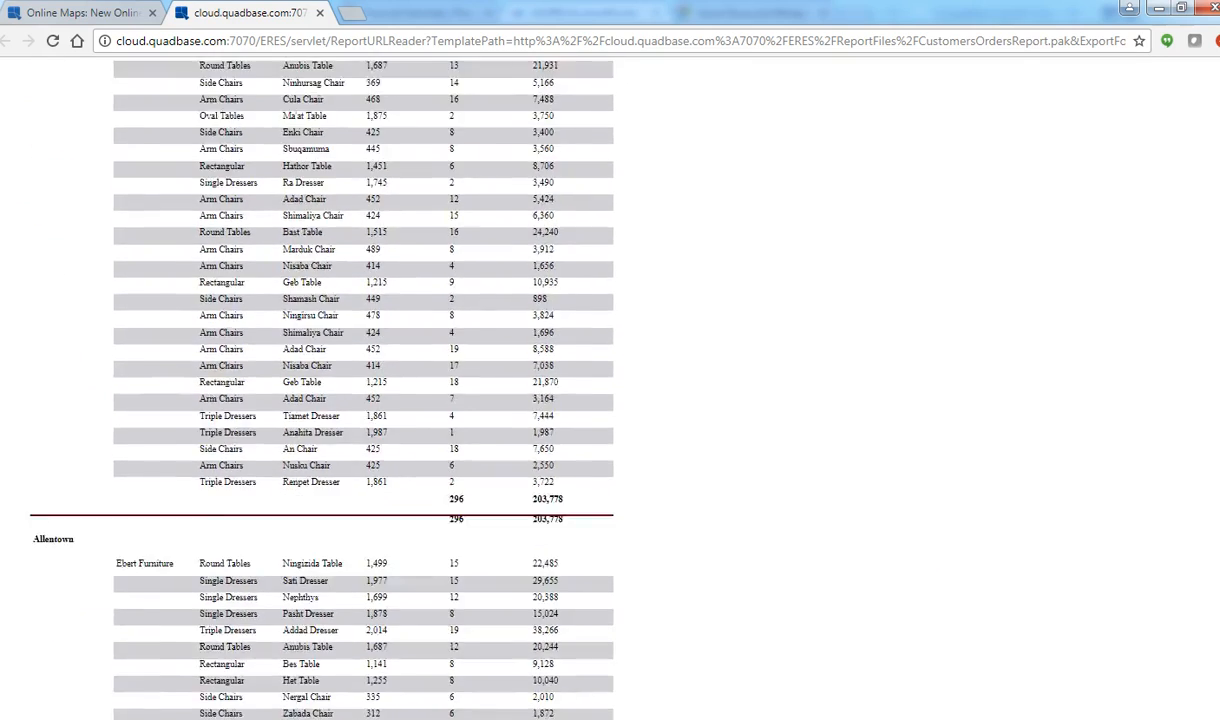
scroll(310, 390, "down", 15)
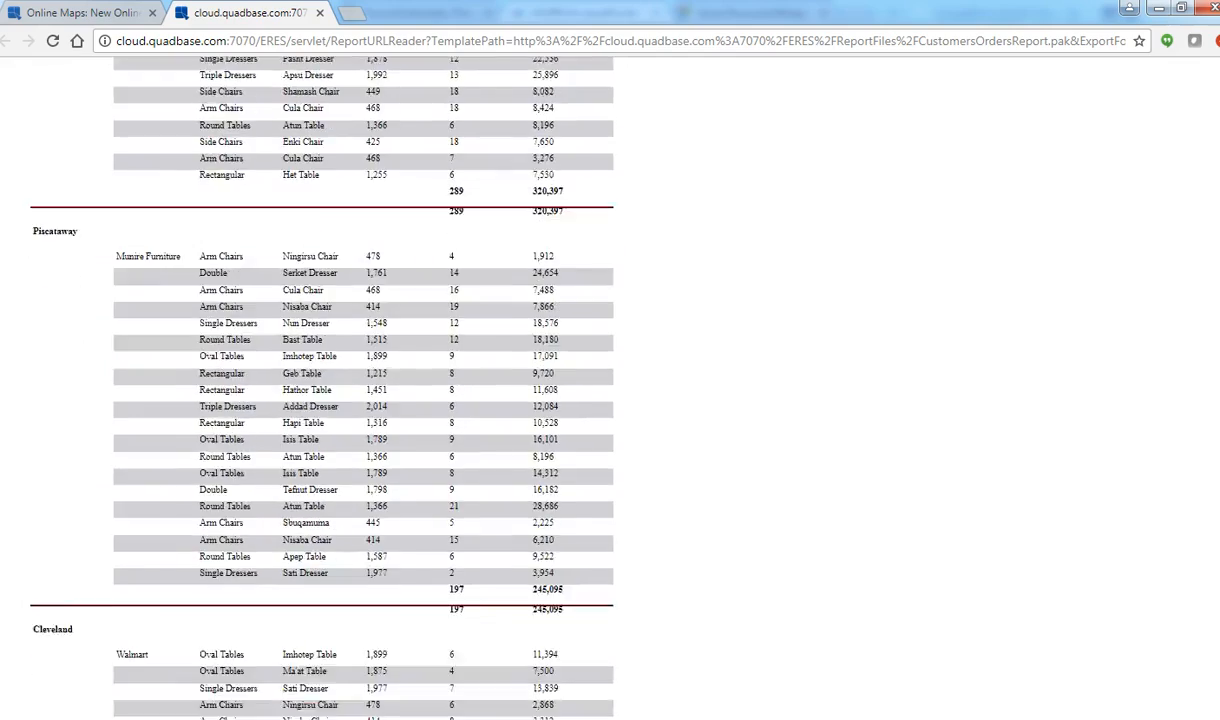
scroll(310, 390, "down", 15)
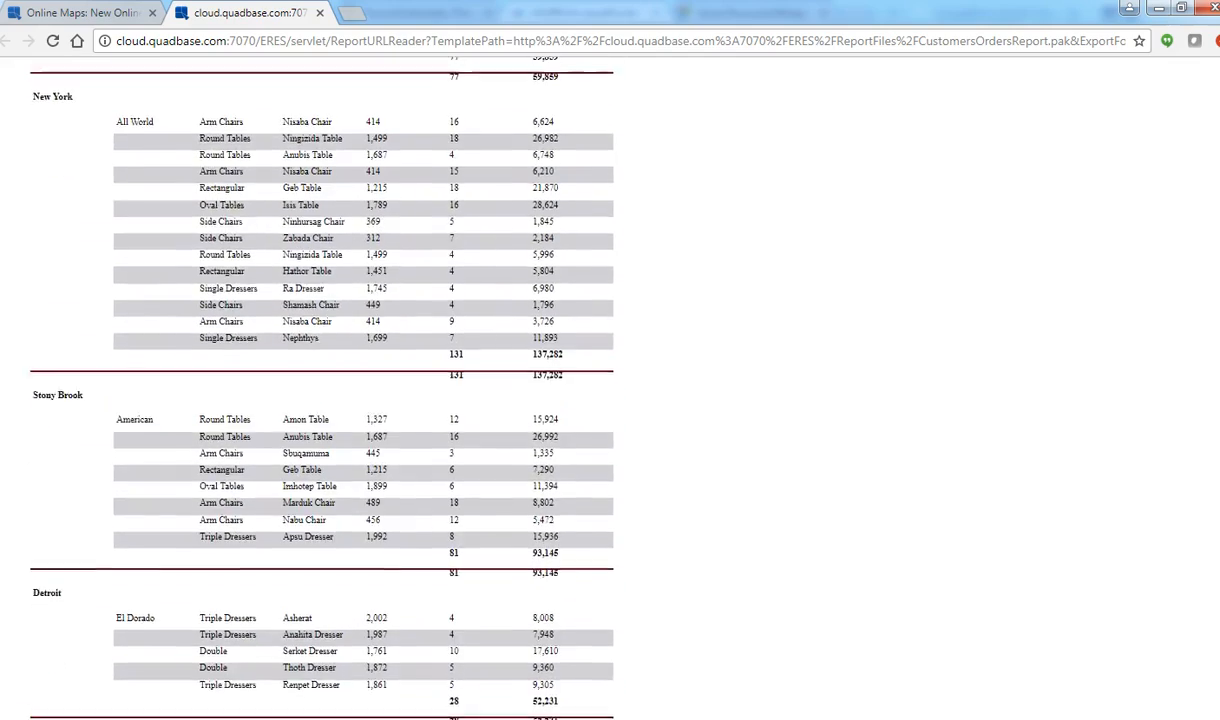
scroll(310, 390, "up", 20)
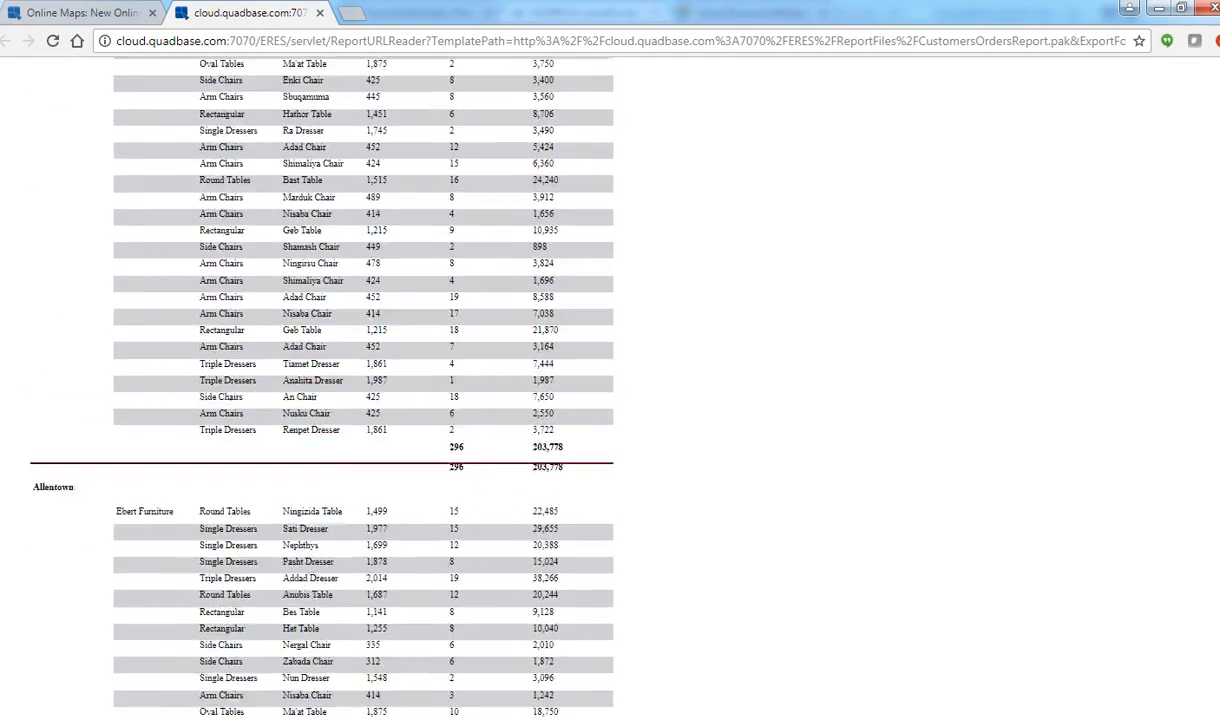
scroll(310, 390, "up", 1)
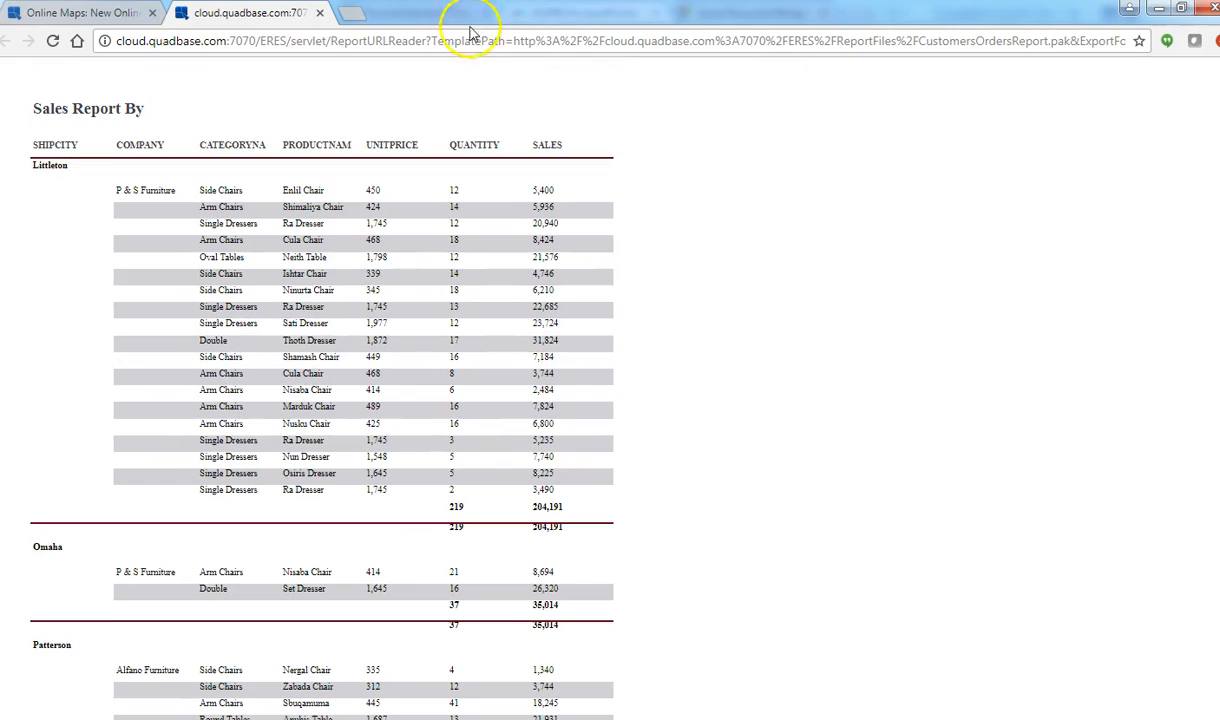
left_click(320, 14)
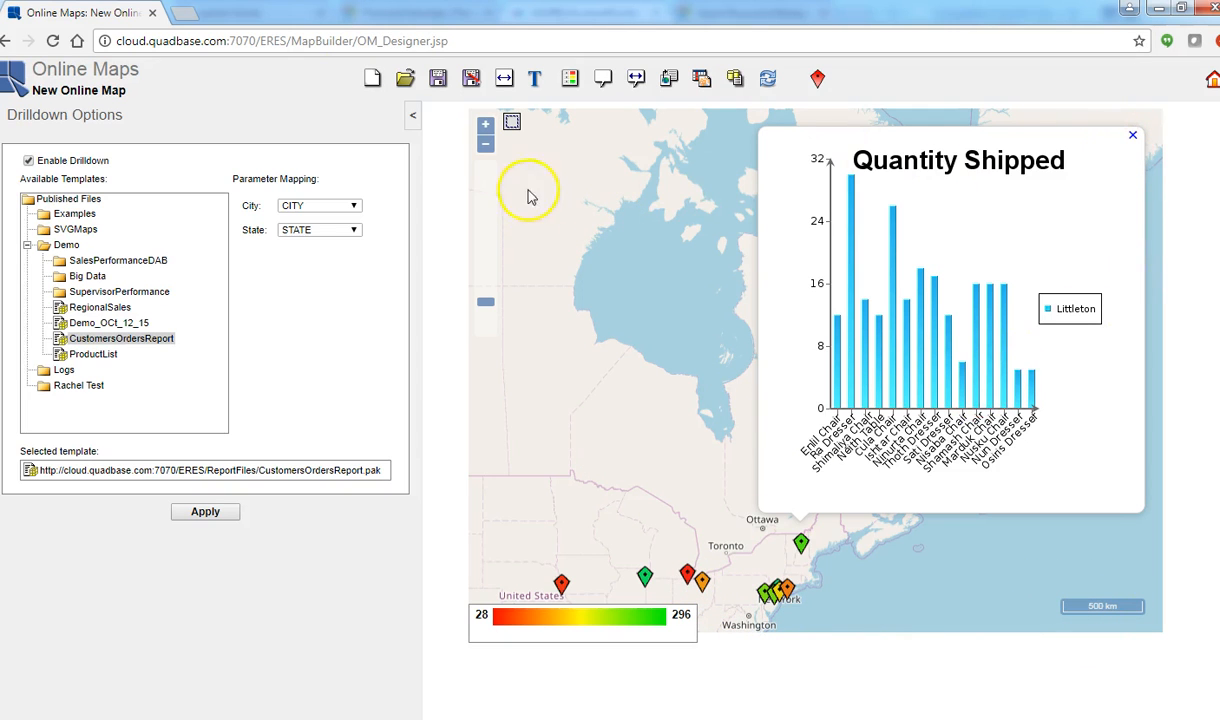
Step: Run a multivalue drilldown with a fixed circle 1000 km in diameter centred on the Omaha marker, and close its report after viewing
left_click(485, 144)
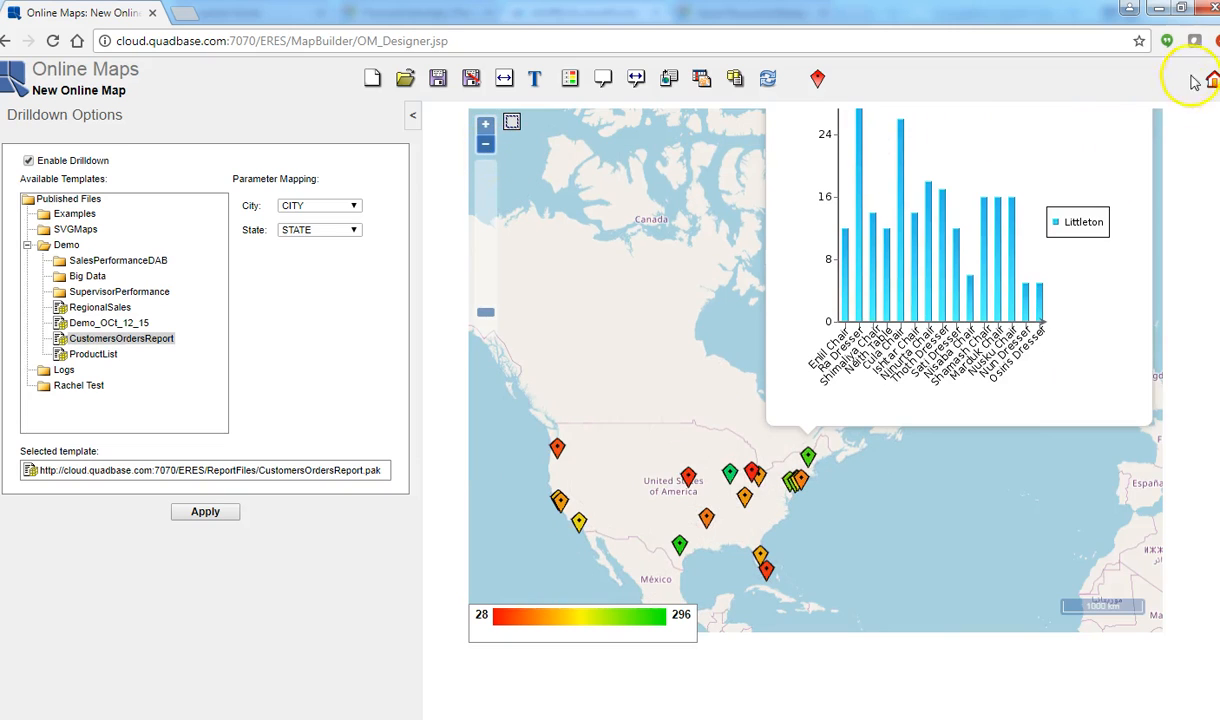
left_click(511, 125)
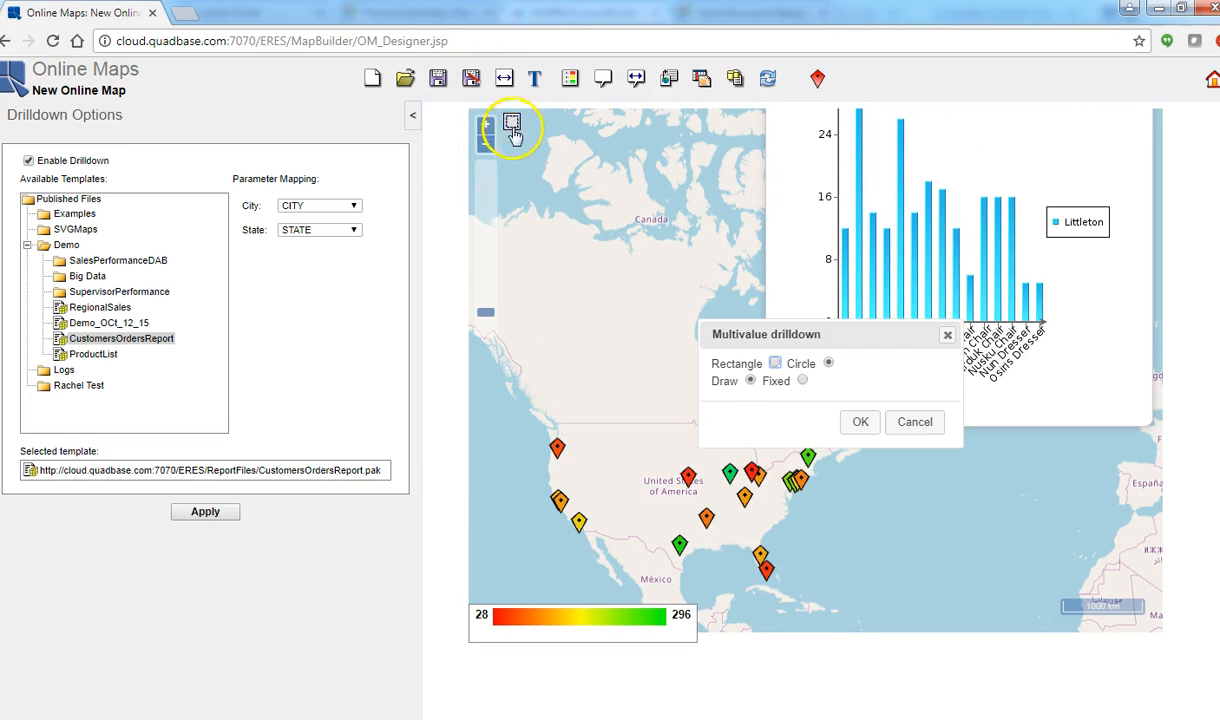
left_click(803, 382)
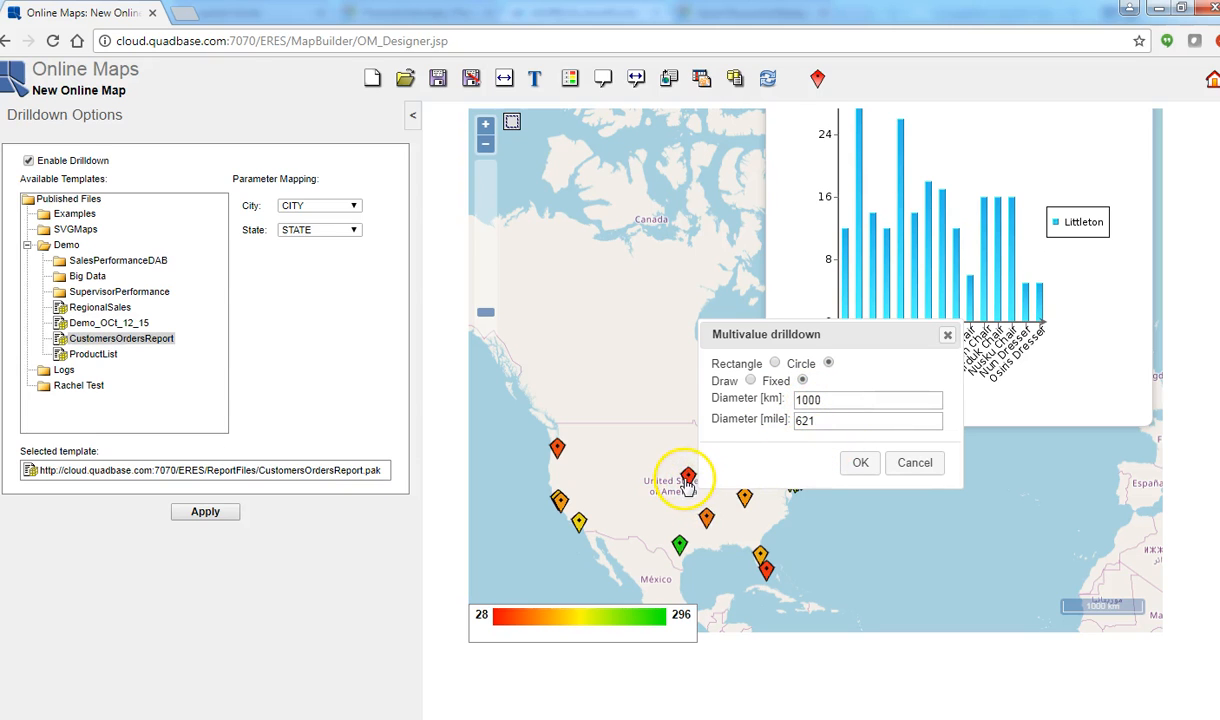
left_click(858, 464)
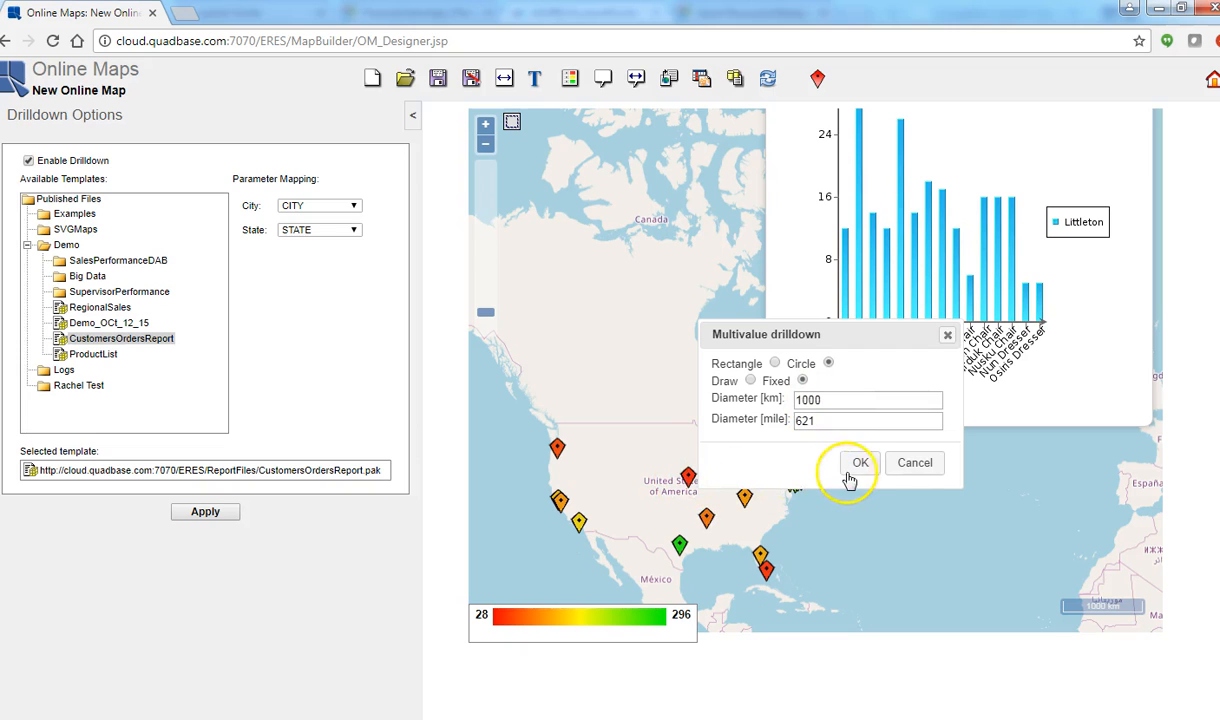
left_click(688, 478)
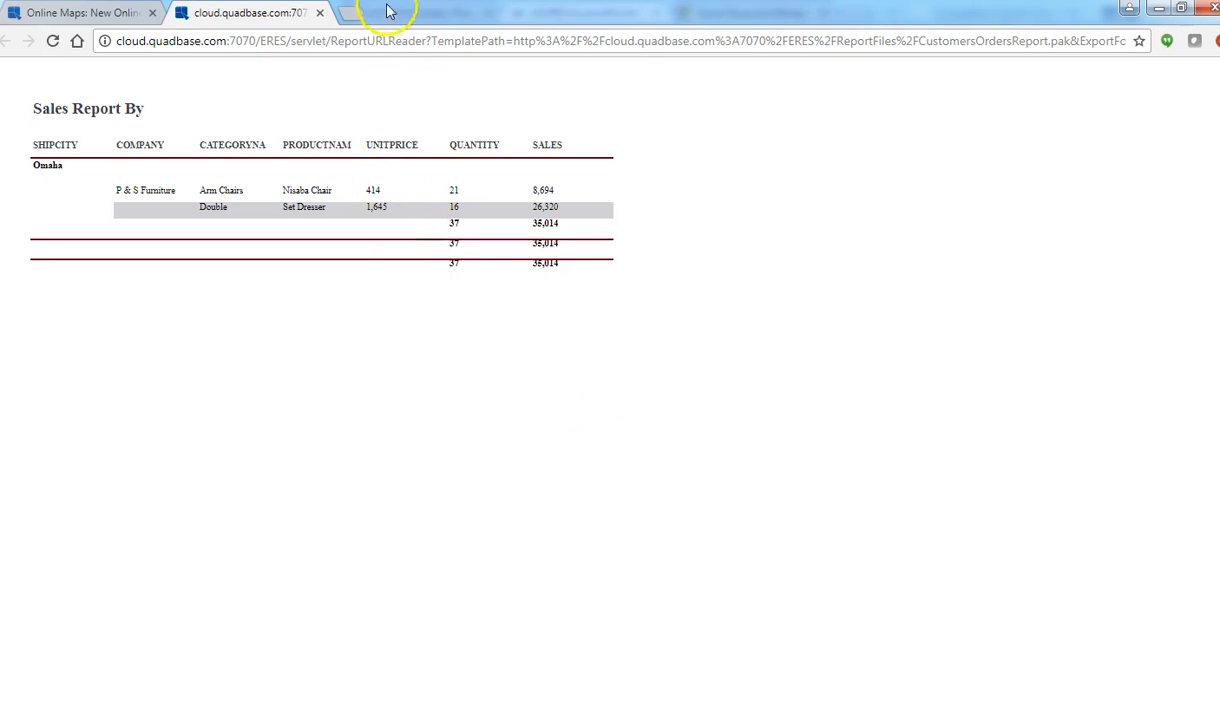
left_click(320, 13)
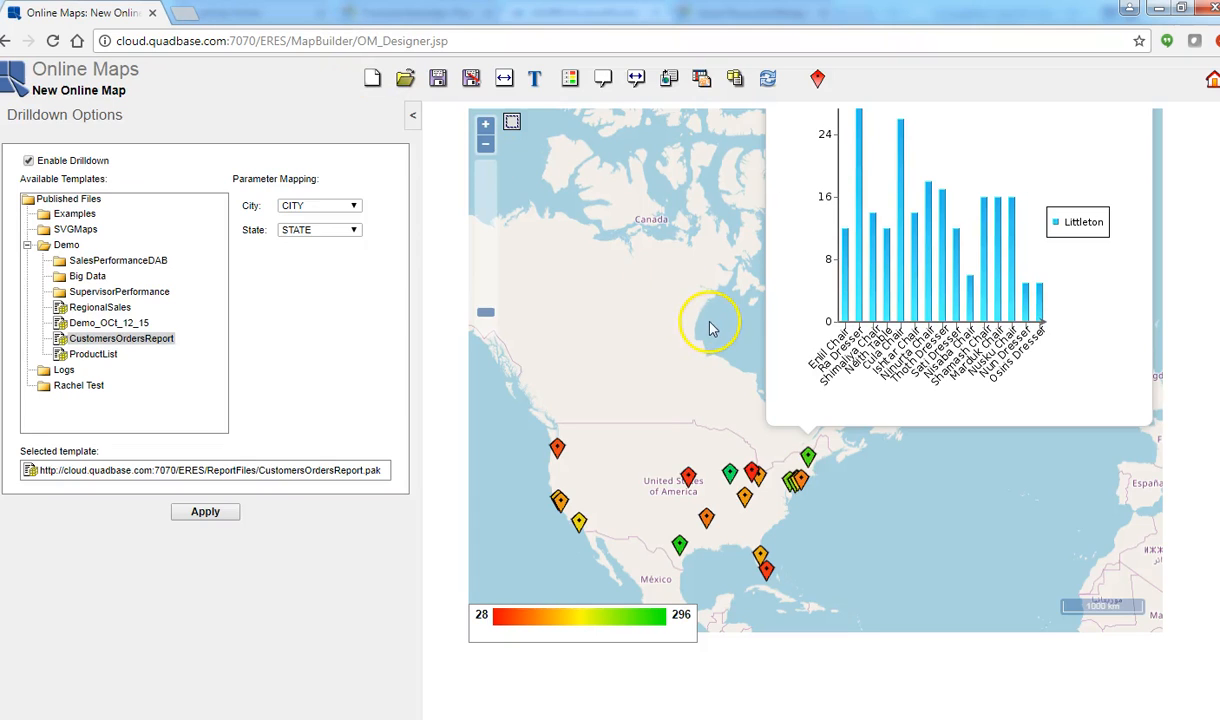
Step: Run a multivalue drilldown with a rectangle drawn around the West Coast markers, review the resulting sales report and close it
left_click(512, 122)
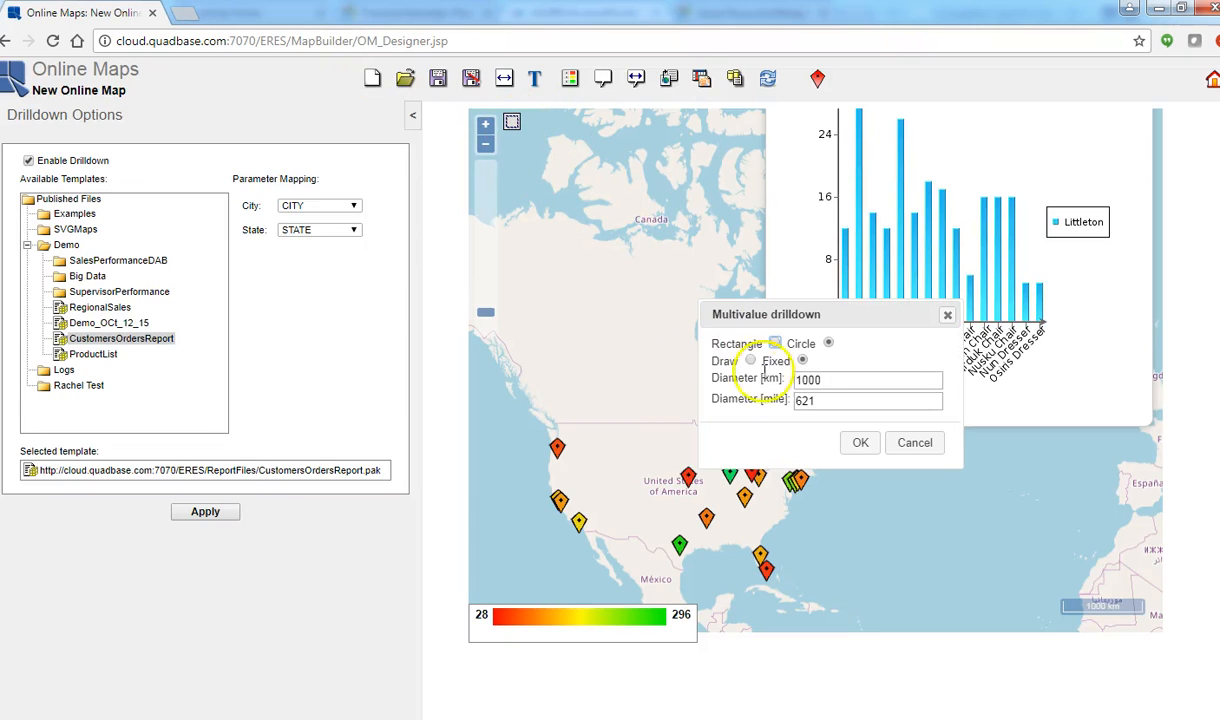
left_click(775, 344)
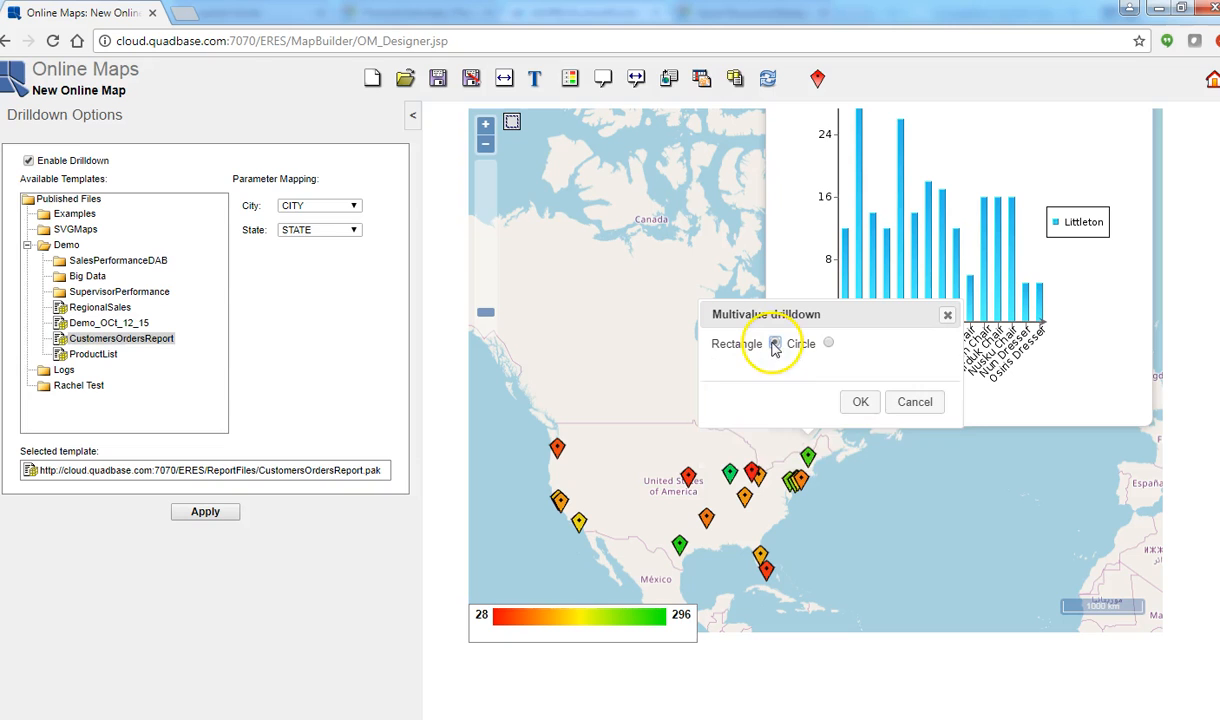
left_click(859, 401)
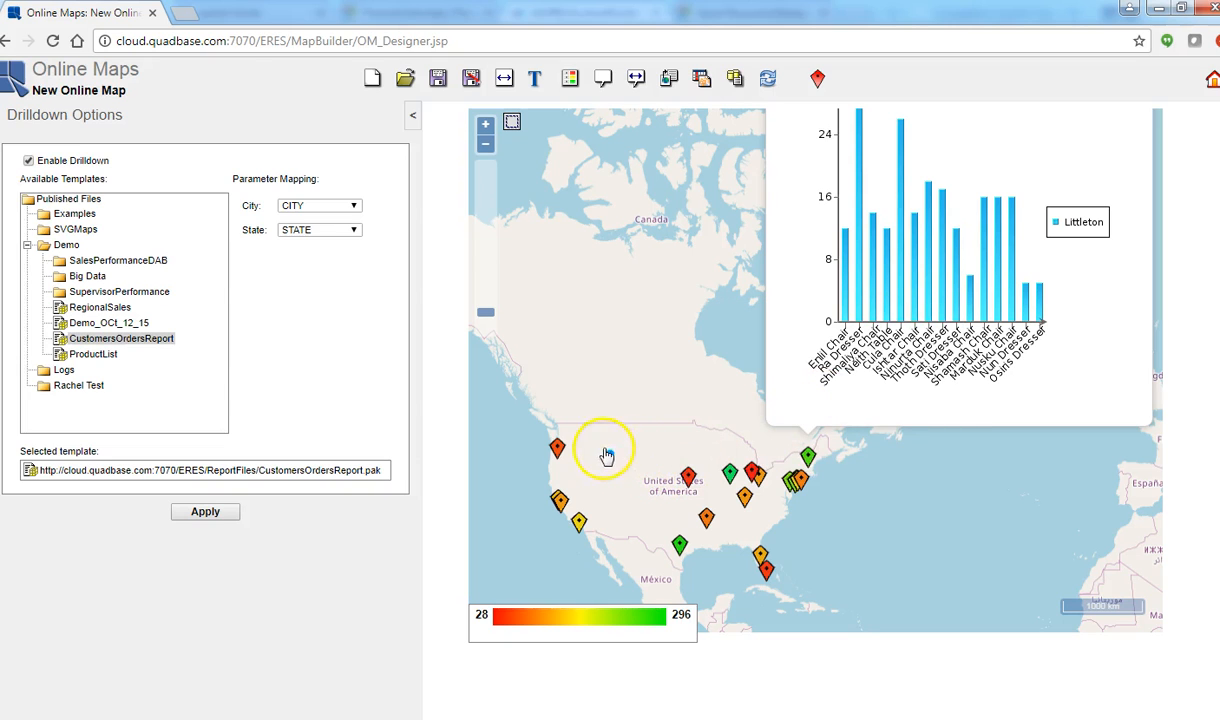
left_click_drag(526, 420, 612, 542)
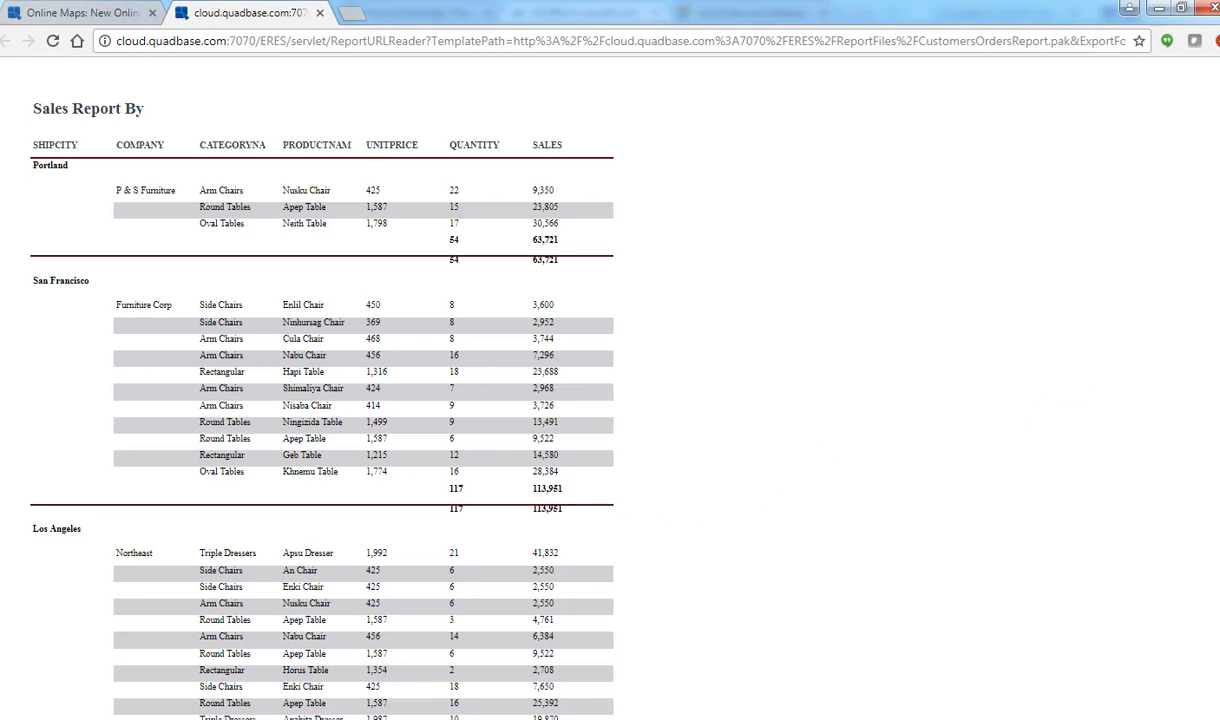
scroll(320, 390, "down", 3)
scroll(320, 390, "up", 3)
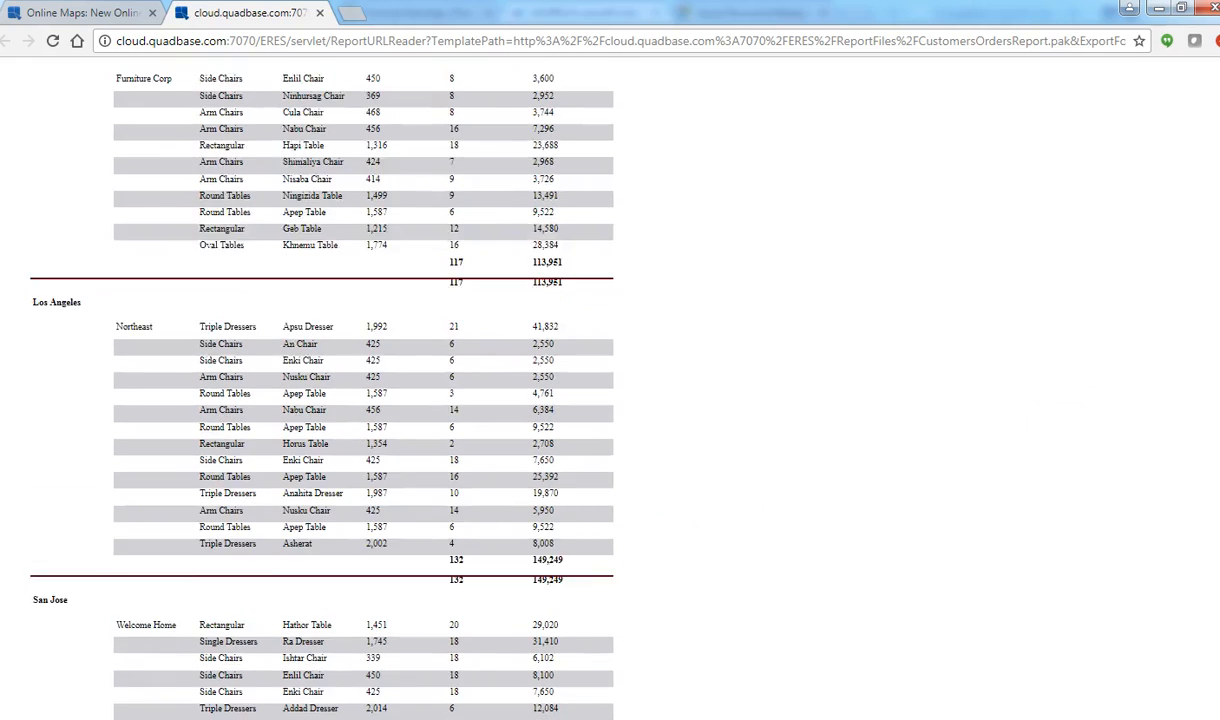
scroll(320, 390, "down", 3)
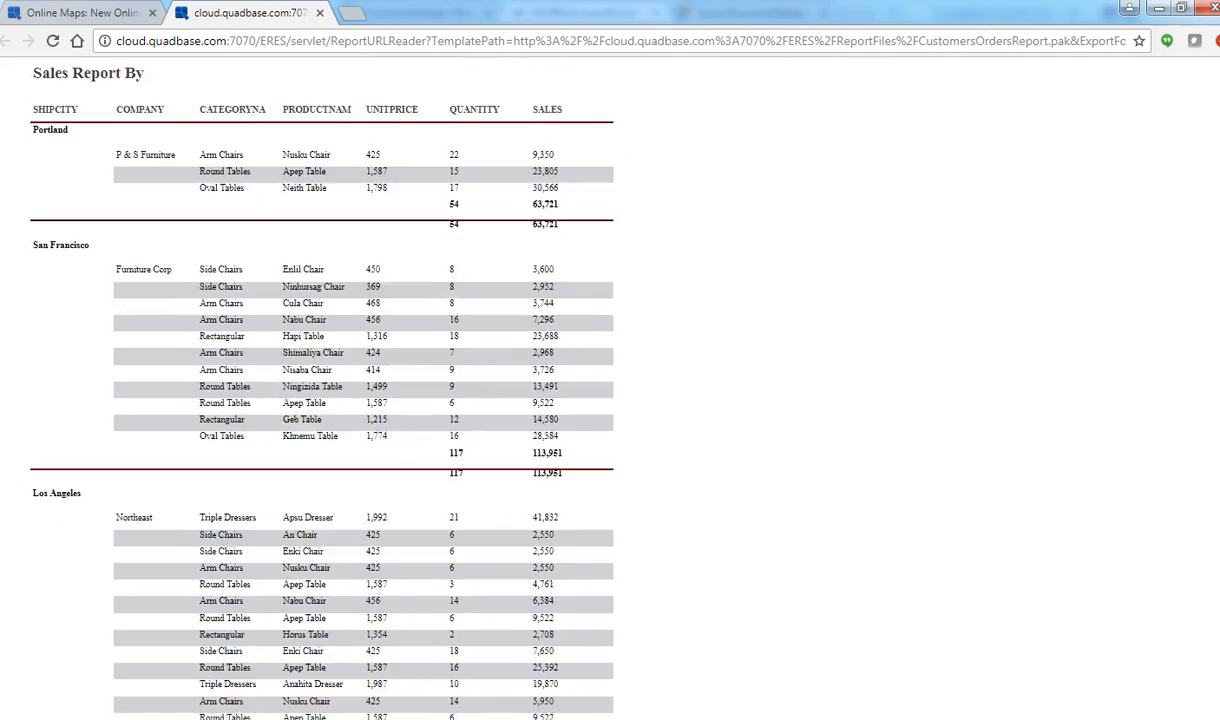
scroll(320, 390, "up", 3)
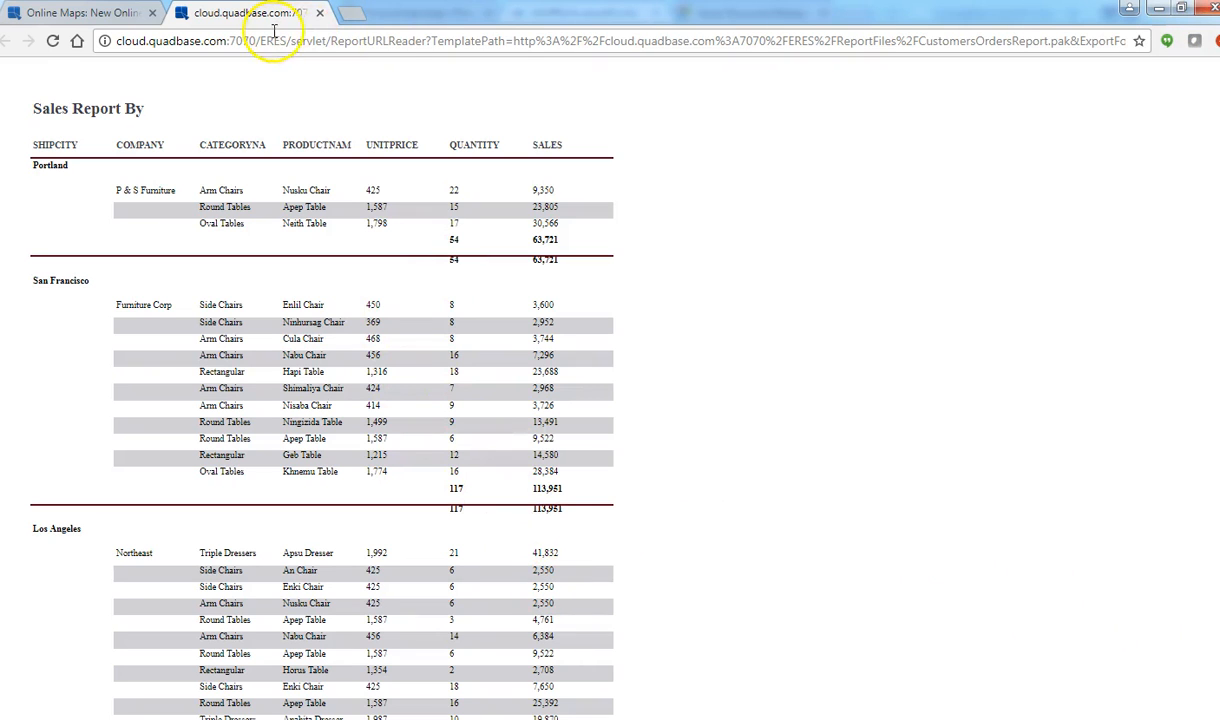
left_click(320, 14)
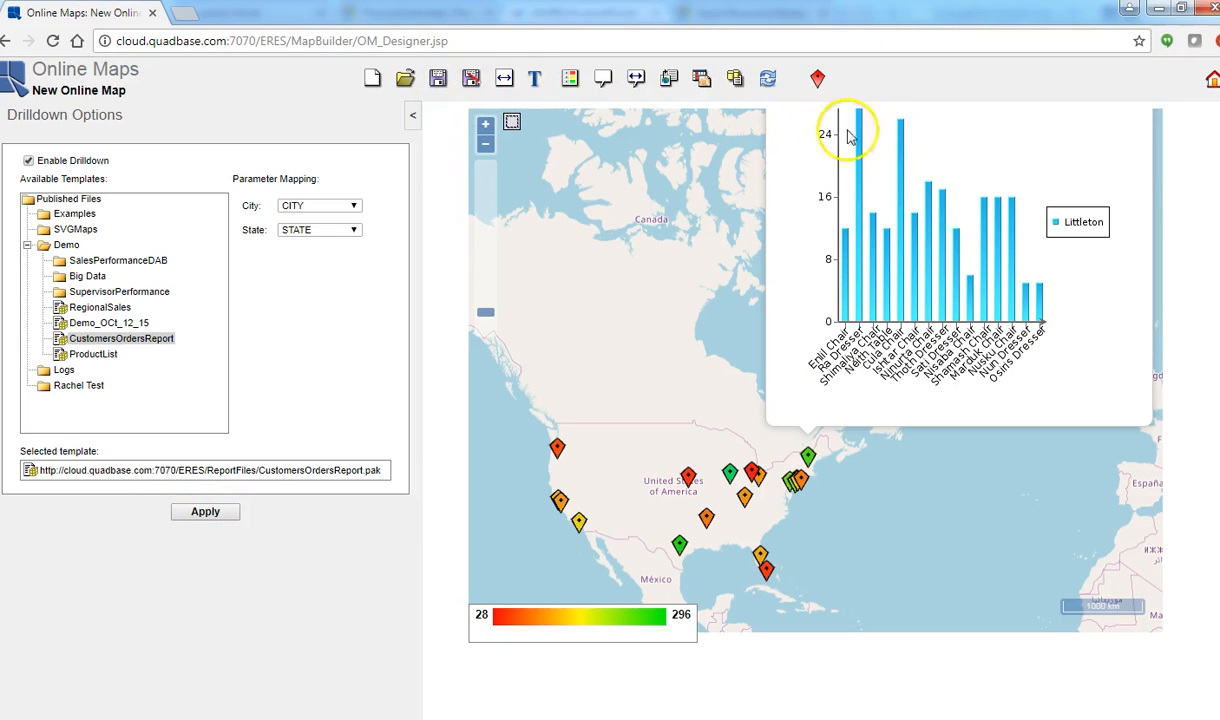
Step: Save the map in the Demo folder under the name SalesByCity
left_click(437, 83)
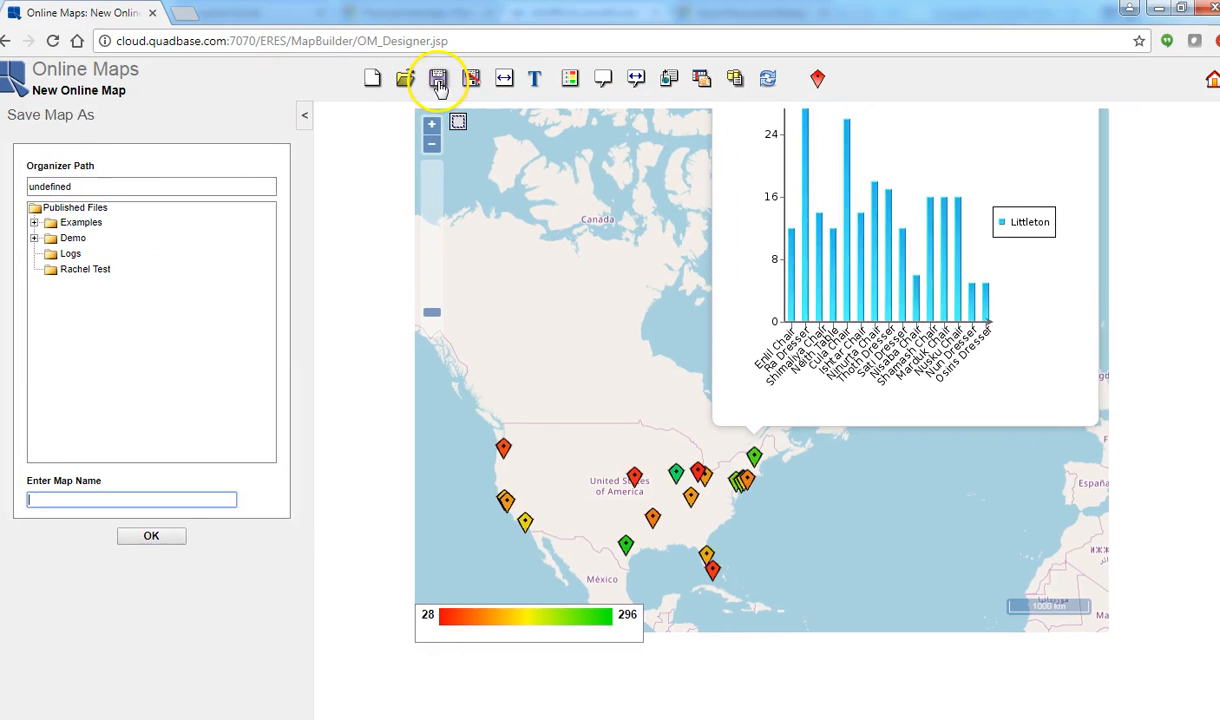
left_click(27, 239)
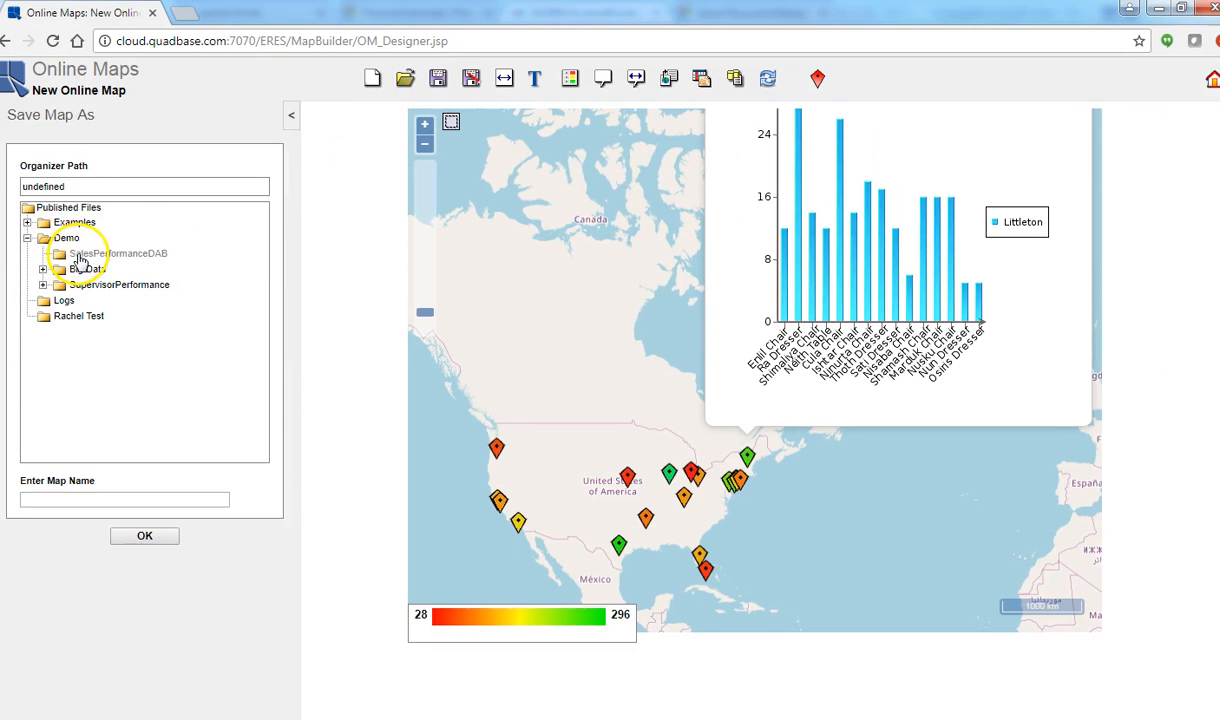
left_click(66, 238)
left_click(117, 497)
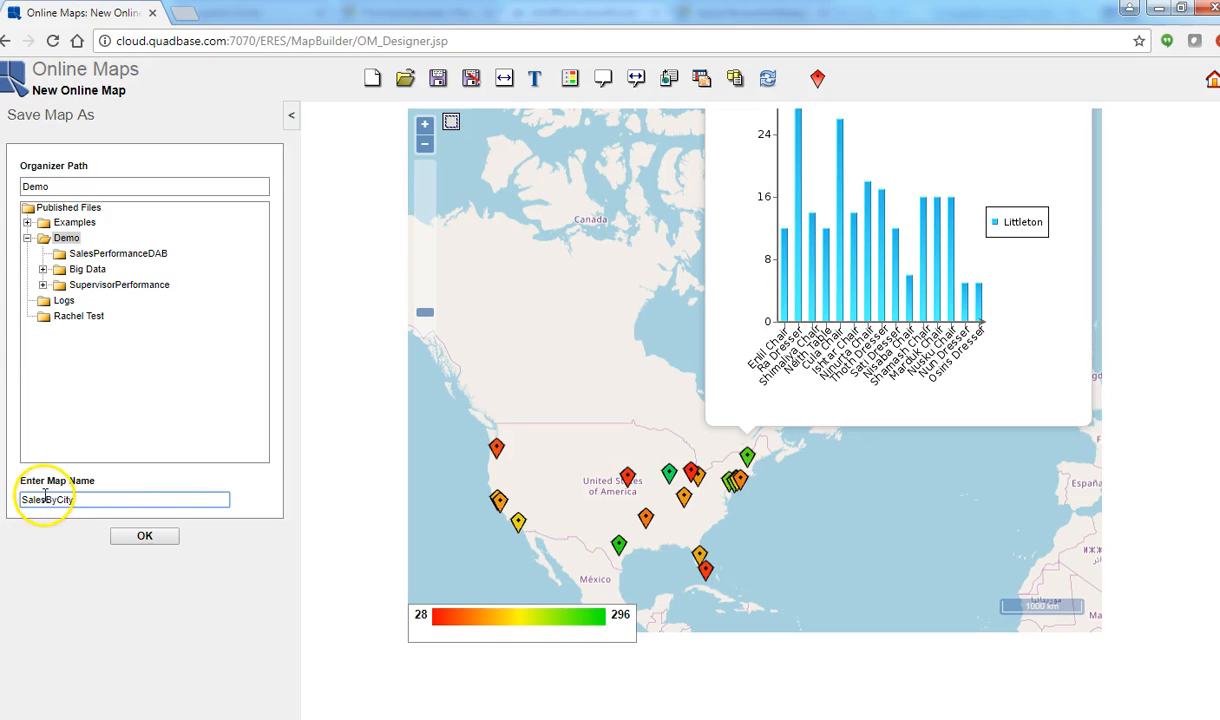
left_click_drag(44, 500, 20, 500)
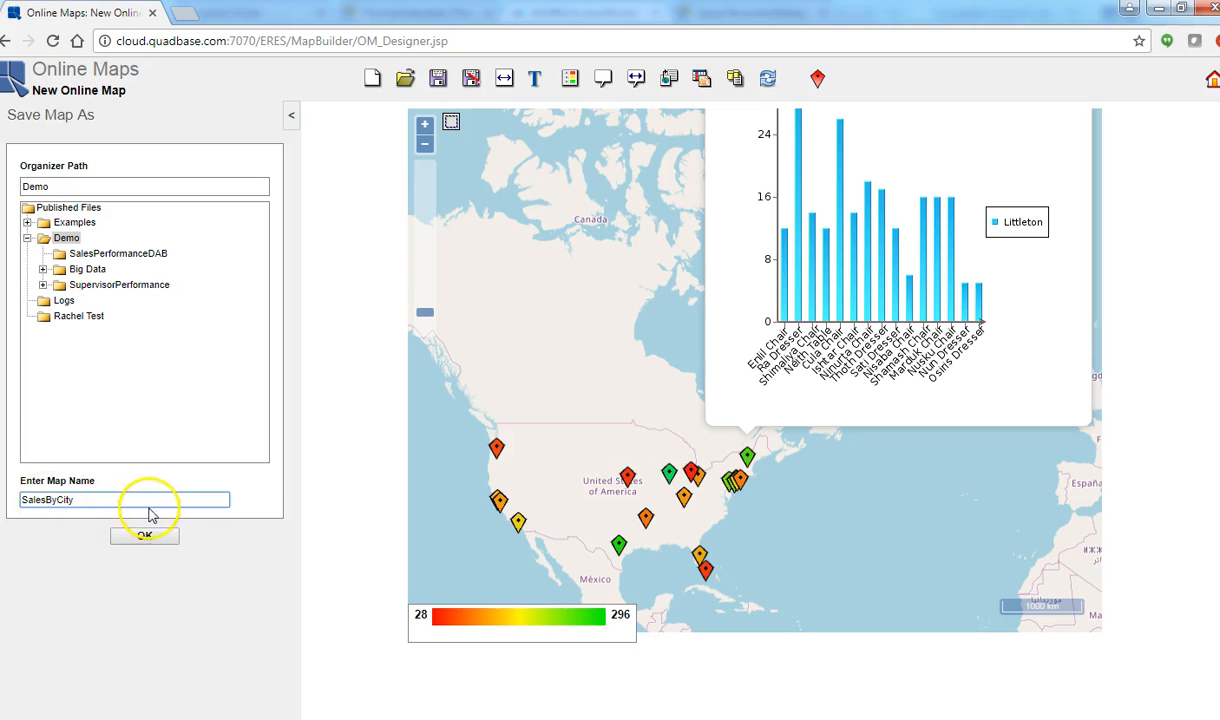
left_click(159, 546)
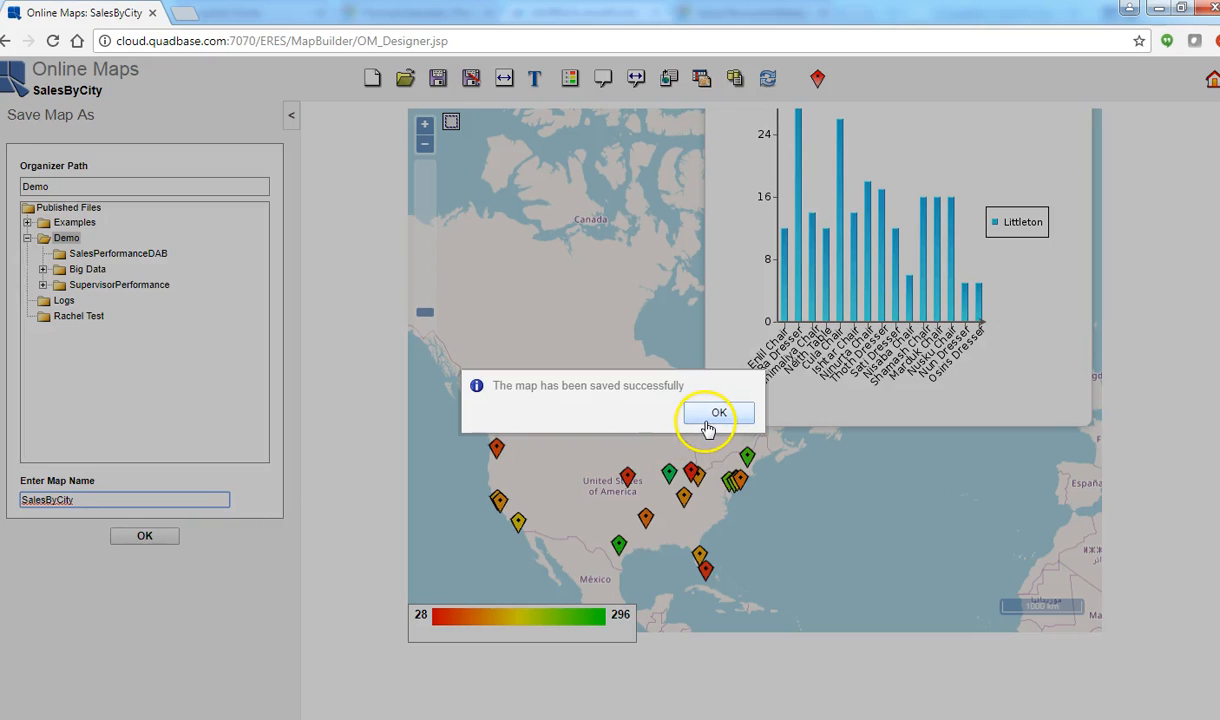
left_click(709, 420)
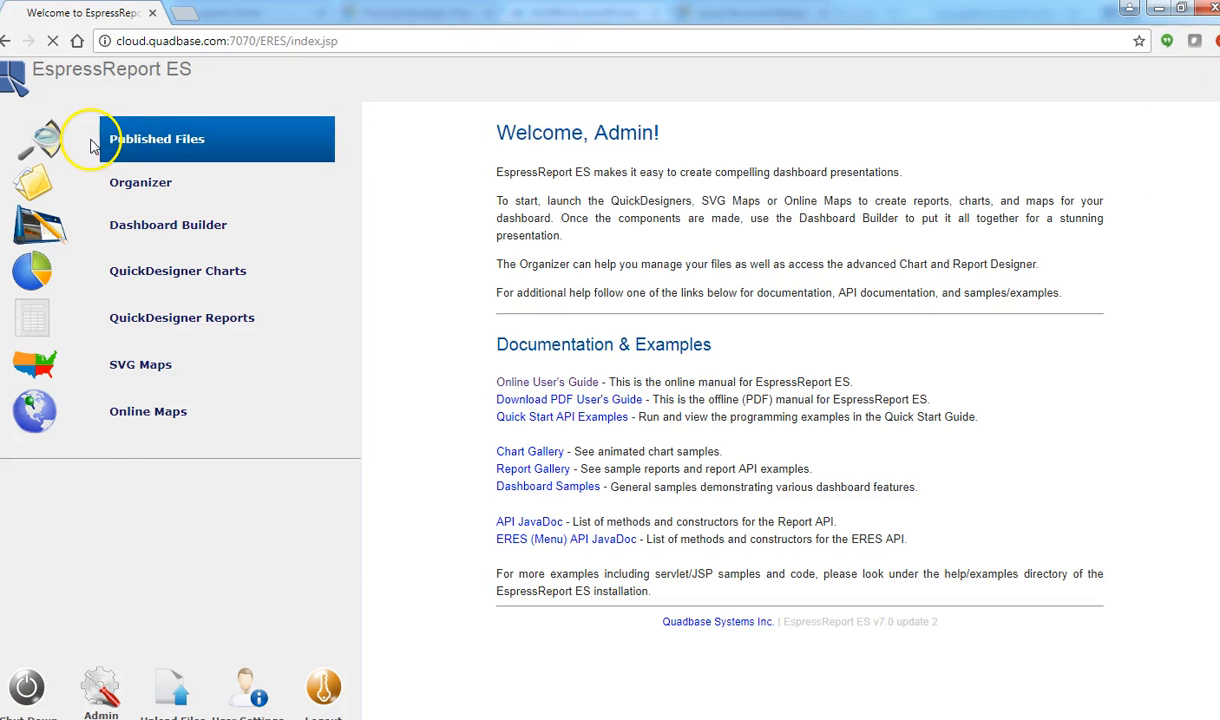
Step: Open the SalesByCity map from the published files and collapse the file list
left_click(90, 145)
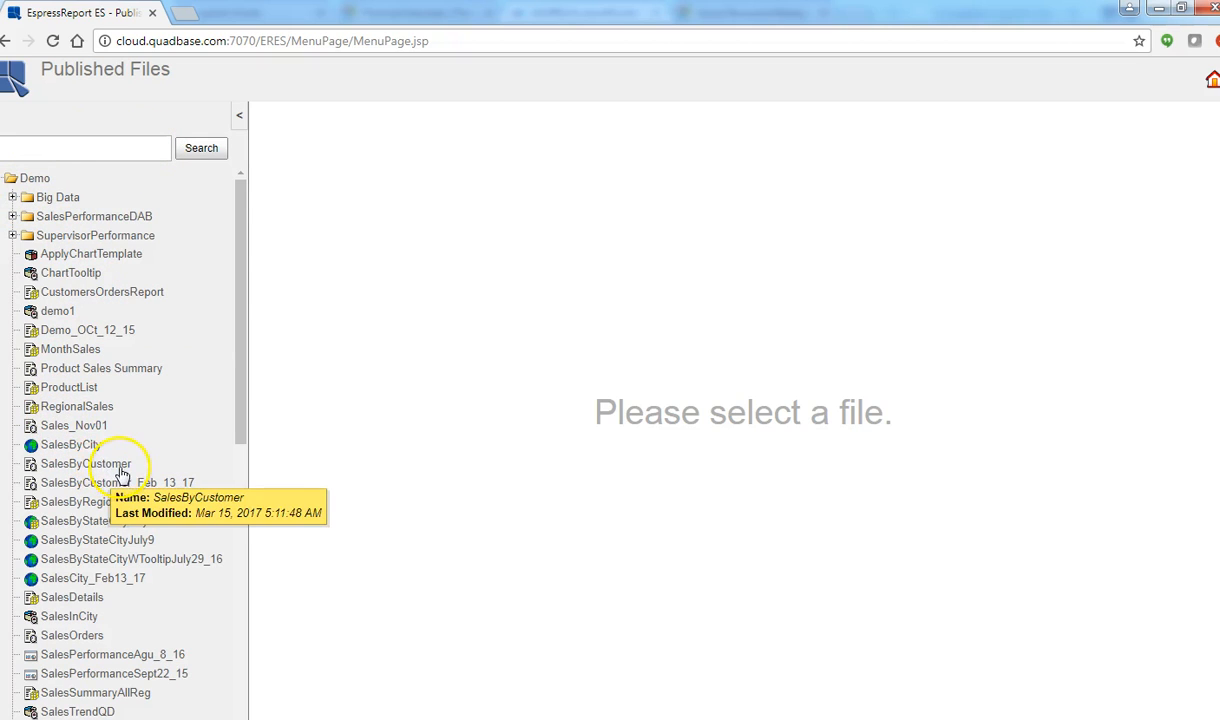
left_click(86, 449)
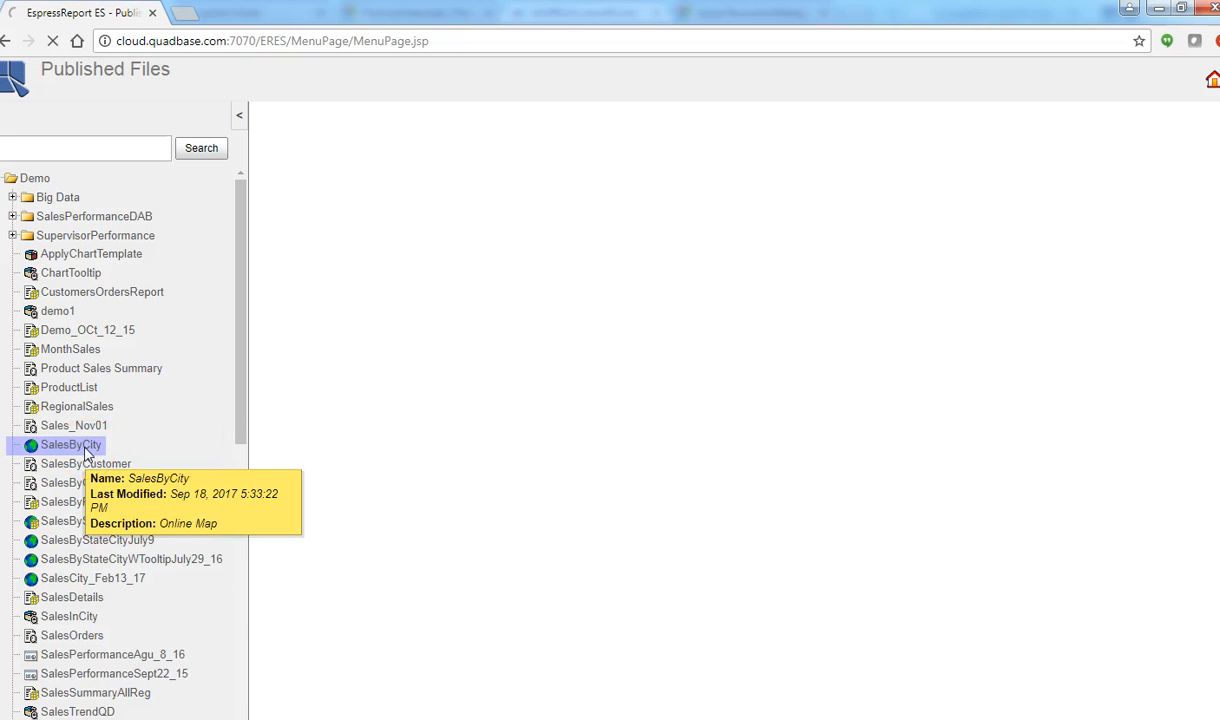
left_click(240, 119)
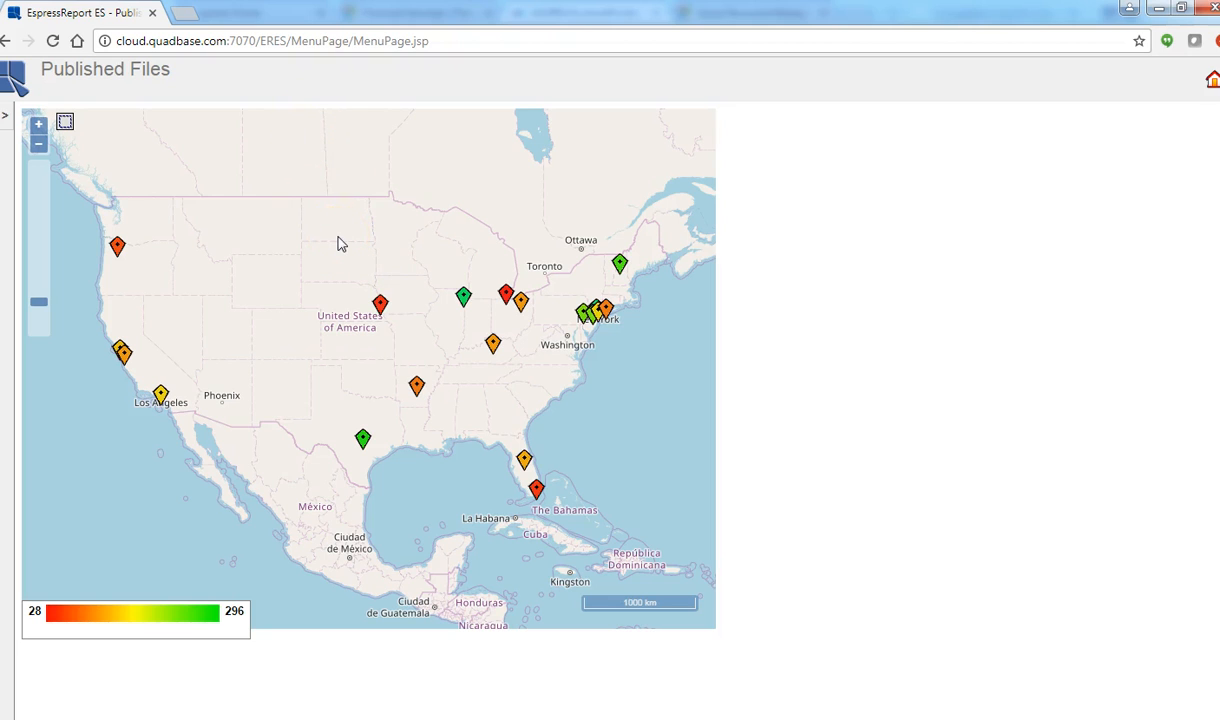
Step: Show the Littleton marker's chart tooltip in the published map, and check the Chicago marker's drilldown report before closing it
left_click(619, 264)
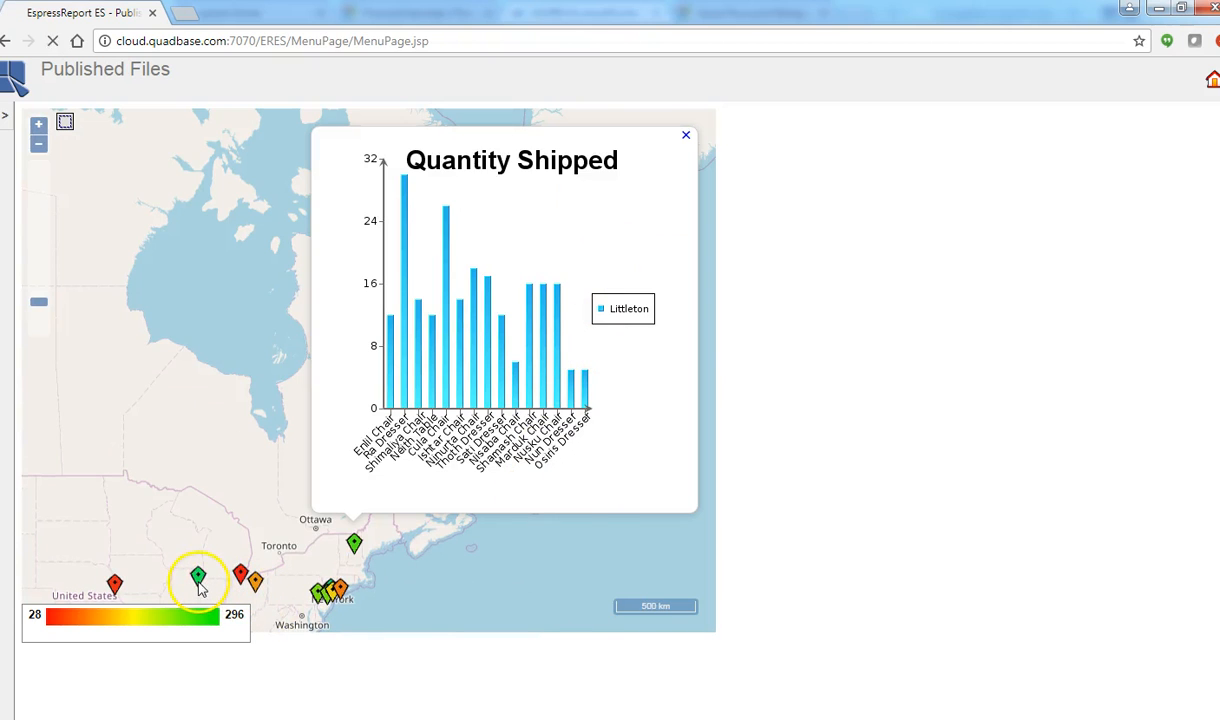
left_click(199, 583)
left_click(199, 584)
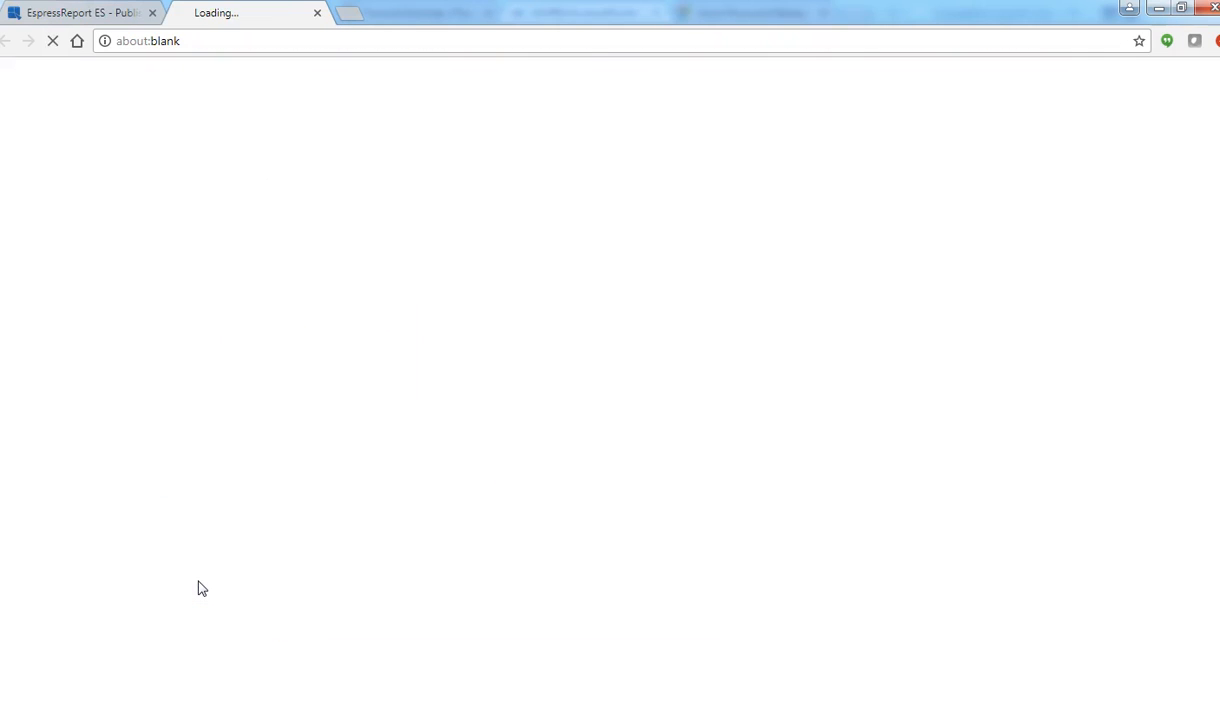
left_click(320, 14)
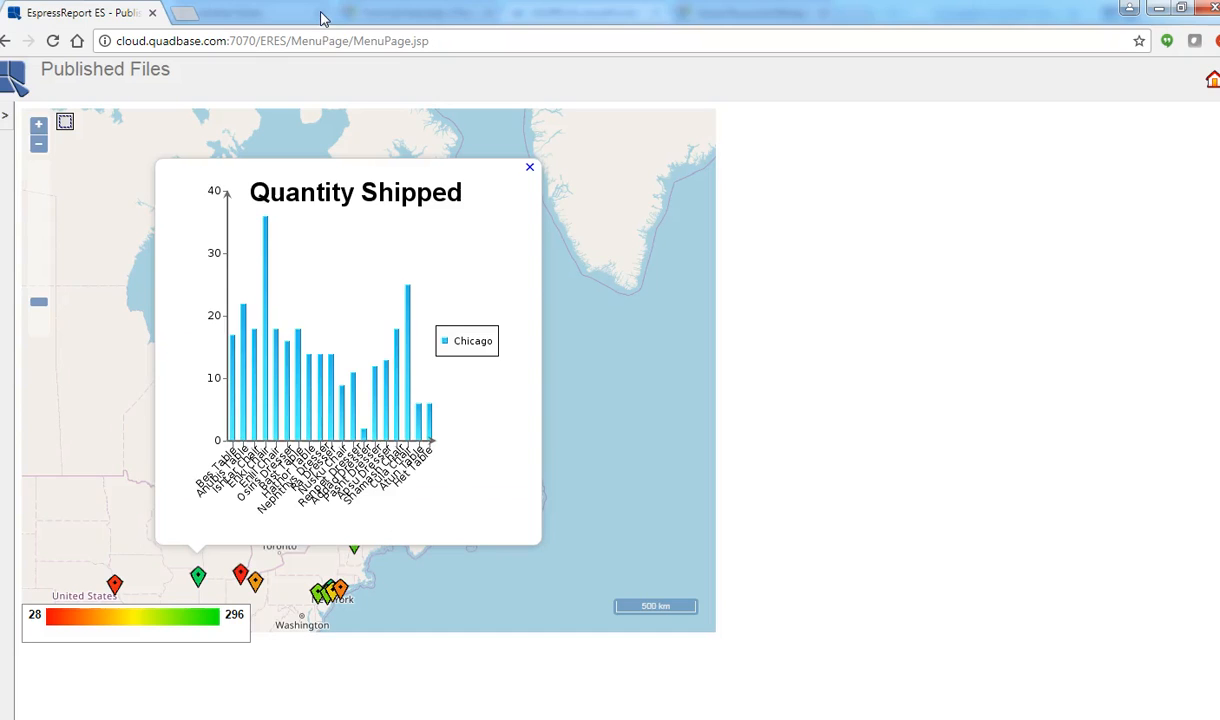